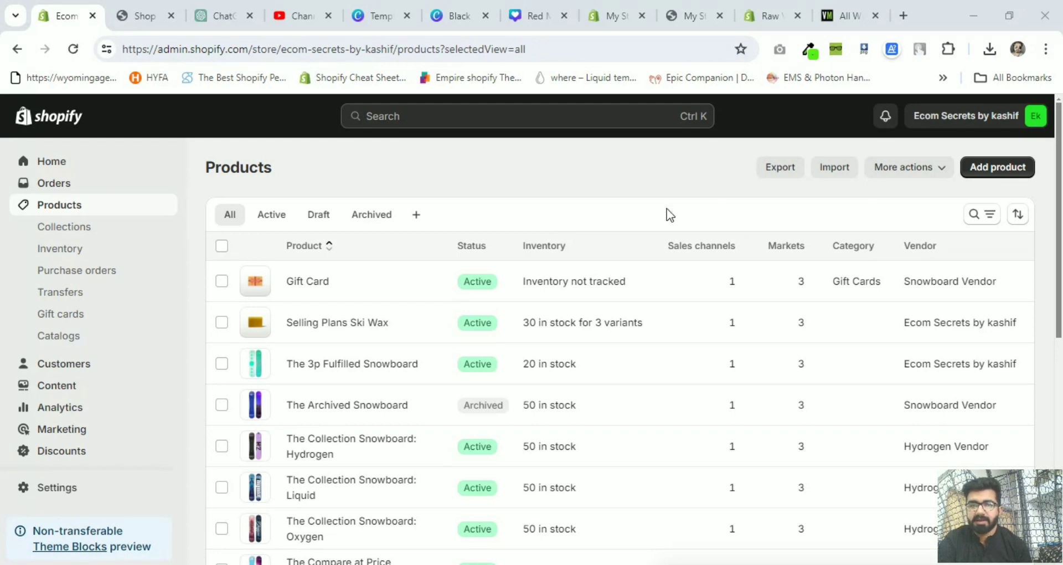
# - Start a new product in the store and enter the title "I am Shopify Expet T Shirt"
pyautogui.moveTo(1058, 248); pyautogui.dragTo(1060, 472)
pyautogui.moveTo(1058, 506); pyautogui.dragTo(1061, 238)
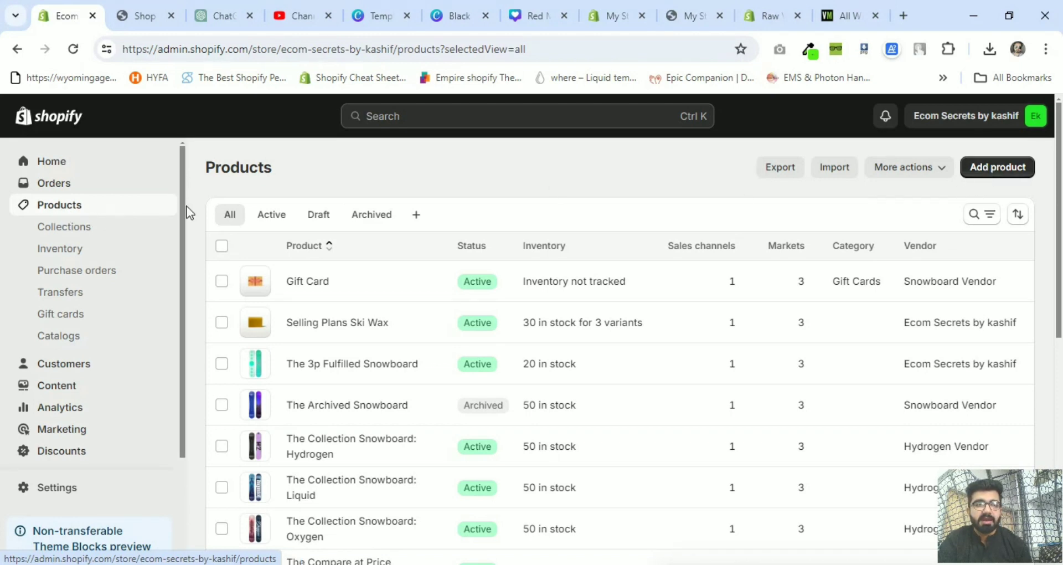
pyautogui.click(996, 167)
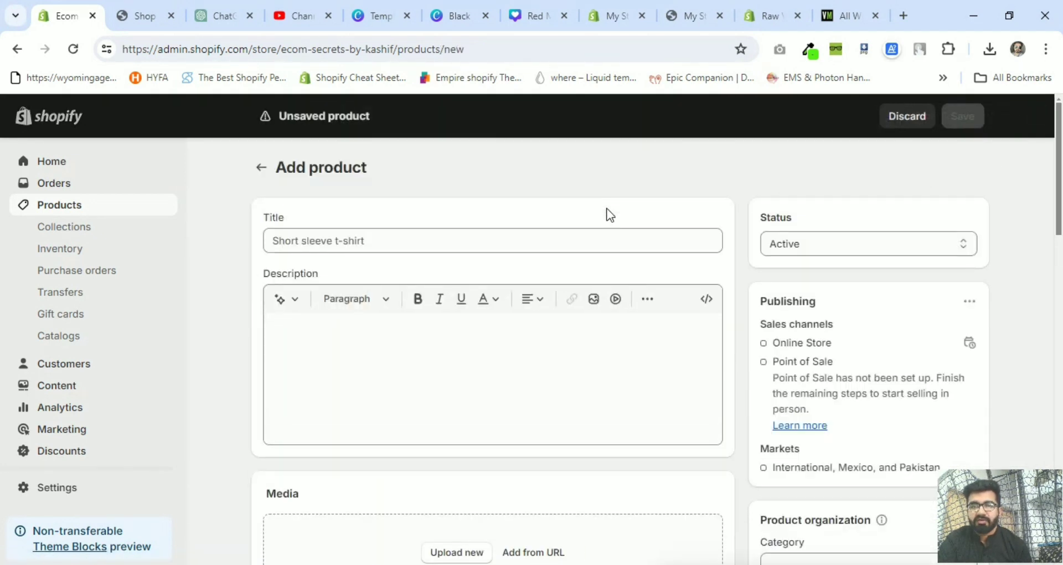
pyautogui.click(314, 242)
pyautogui.click(314, 242)
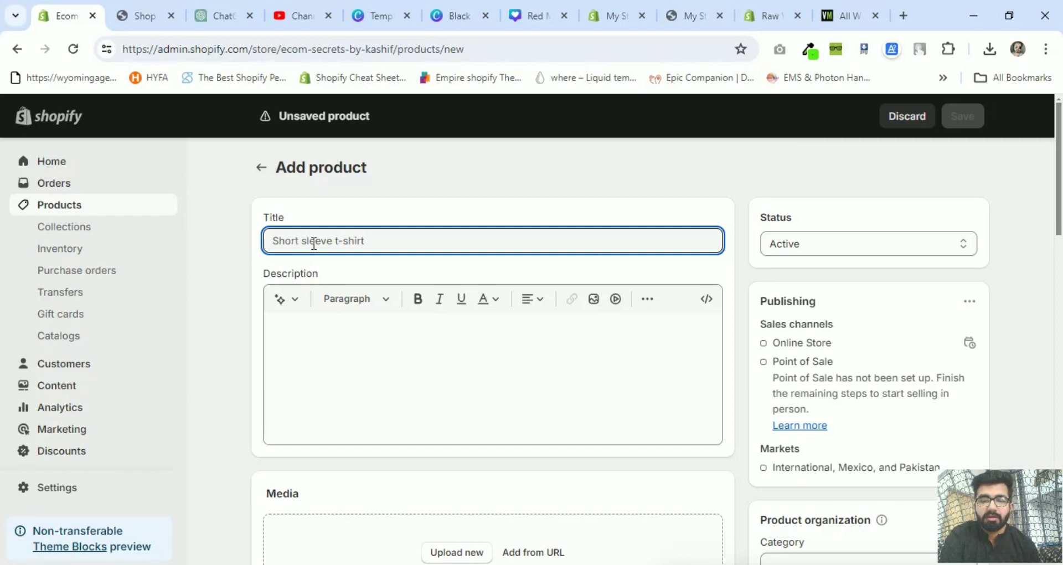
pyautogui.write('I')
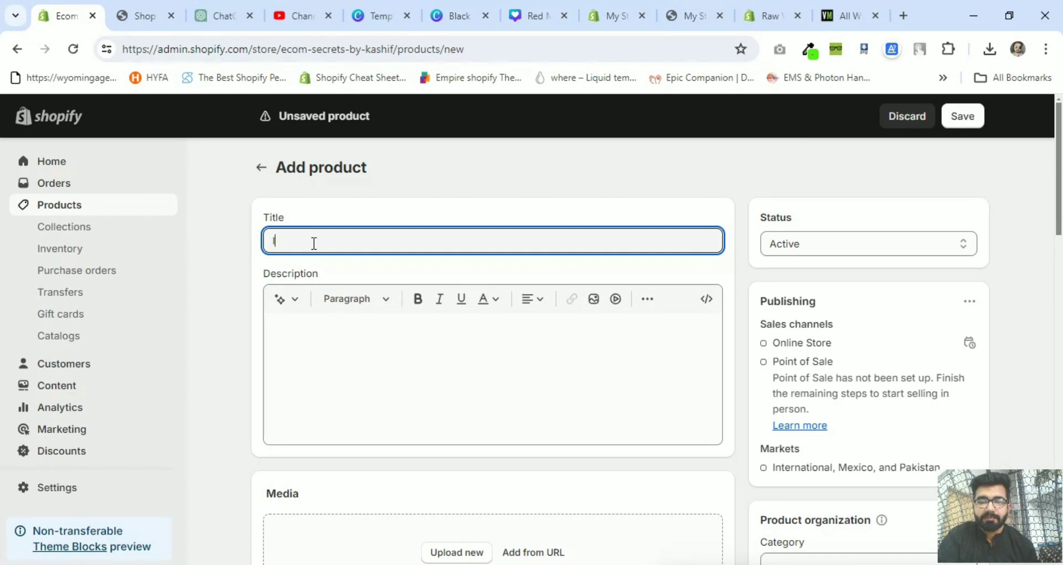
pyautogui.write('m')
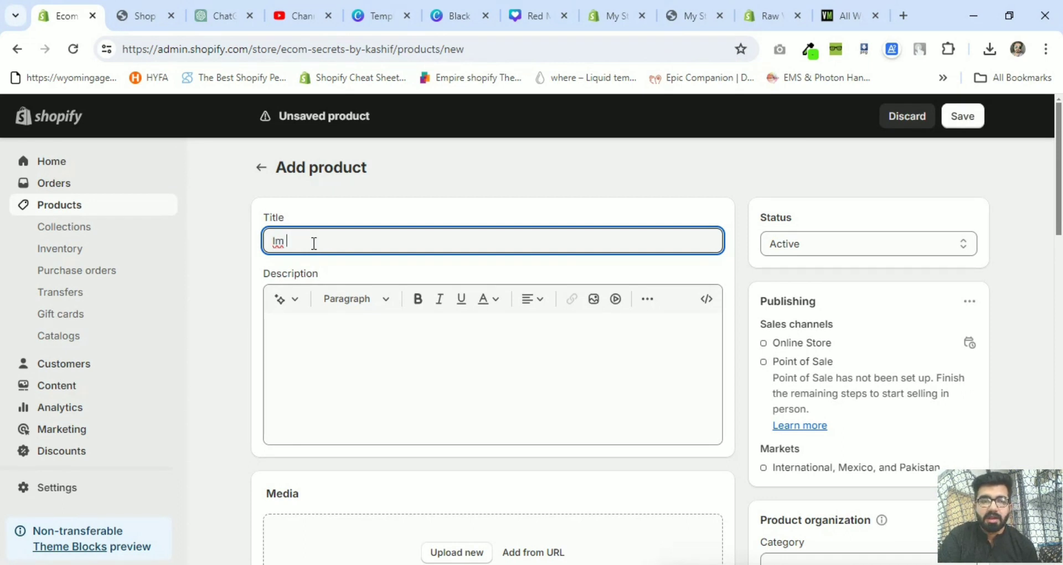
pyautogui.press('BackSpace')
pyautogui.write('am S')
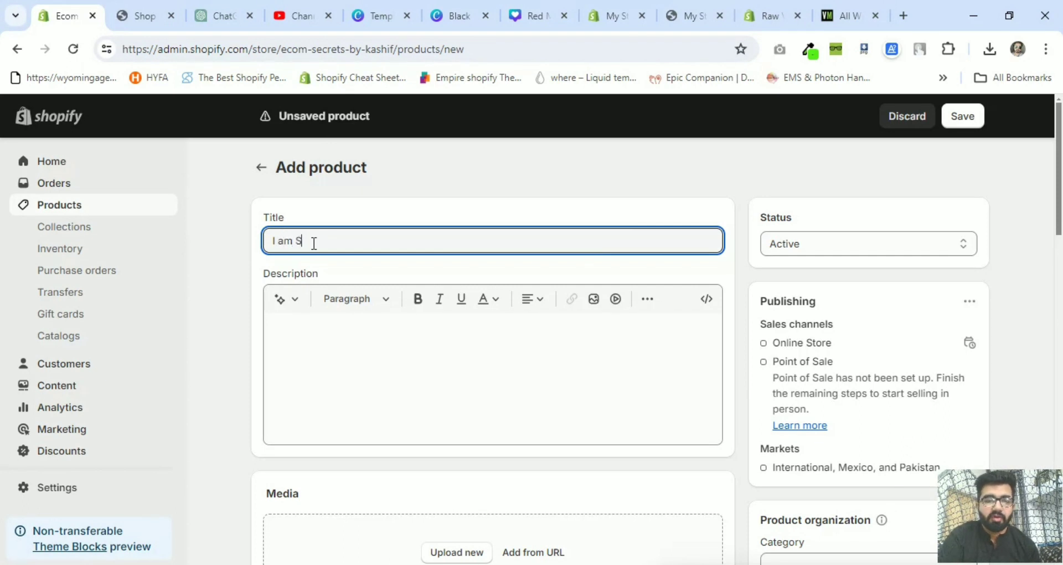
pyautogui.write('hopify')
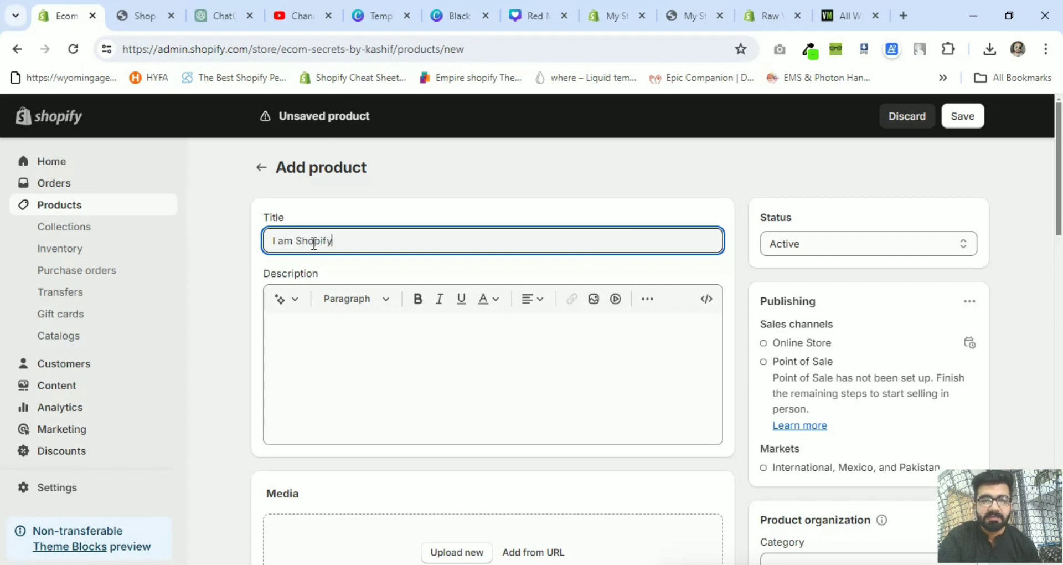
pyautogui.write(' Ex')
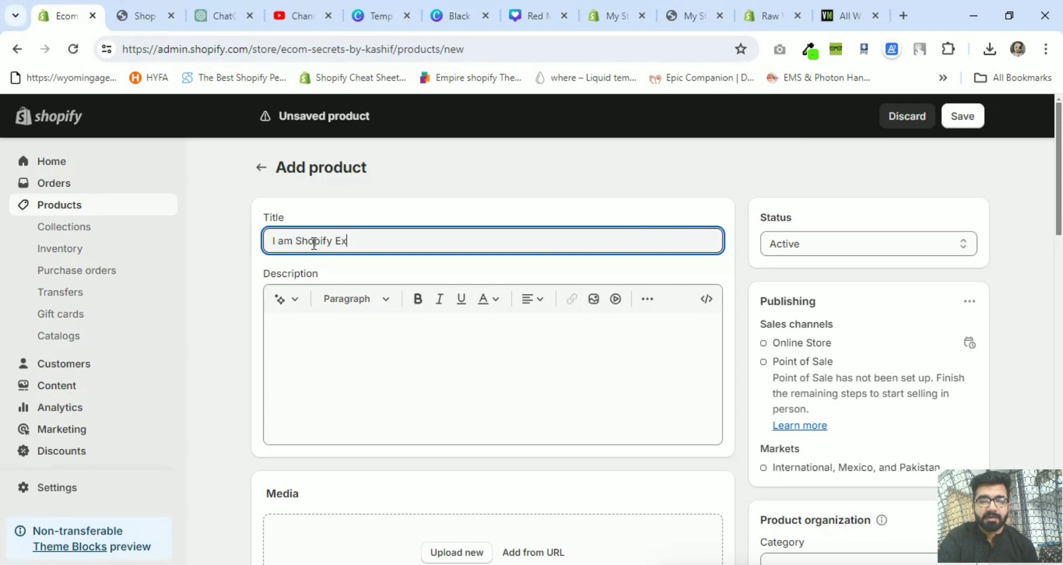
pyautogui.write('pet T S')
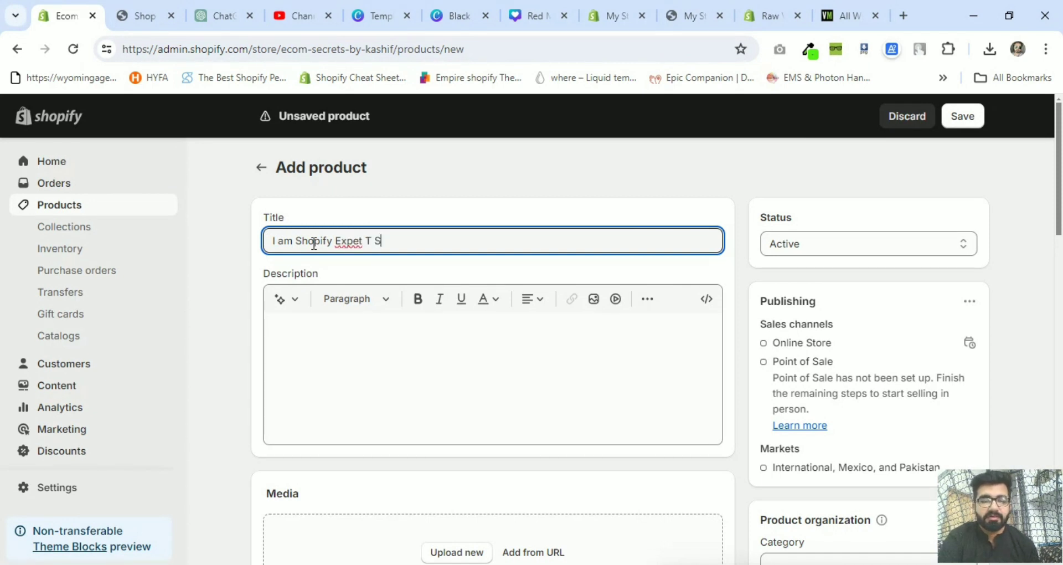
pyautogui.write('hirt')
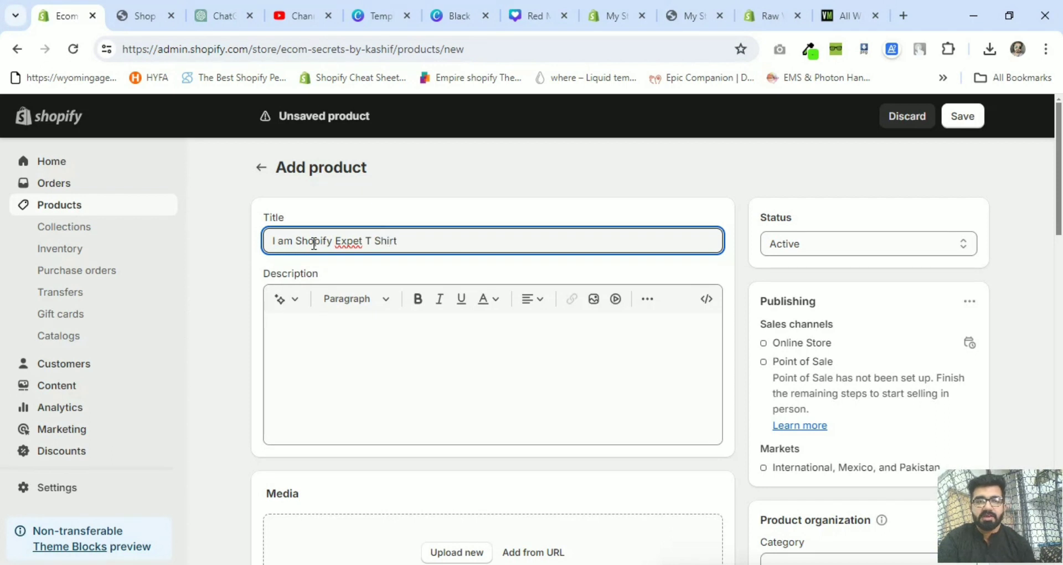
# - Correct the product title to "I am a Shopify Expert T-Shirt" and choose Active as its status
pyautogui.click(376, 240)
pyautogui.press('BackSpace')
pyautogui.write('-')
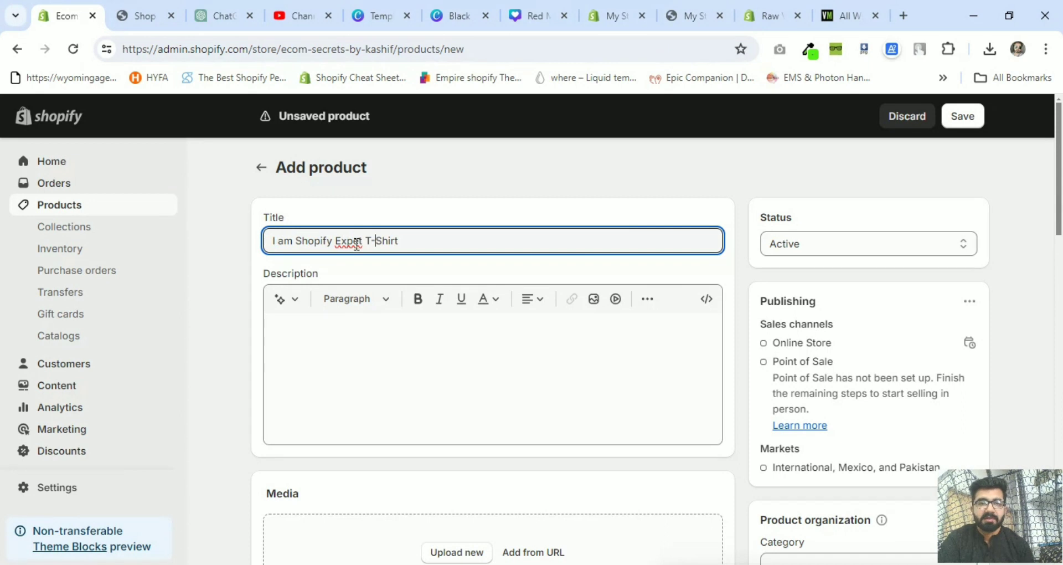
pyautogui.click(359, 242)
pyautogui.write('r')
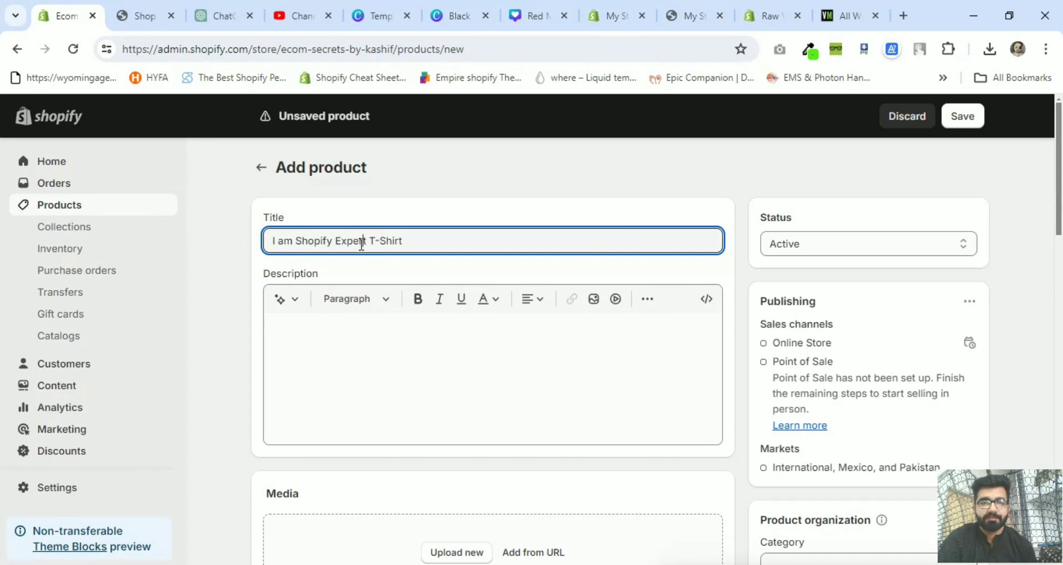
pyautogui.click(415, 216)
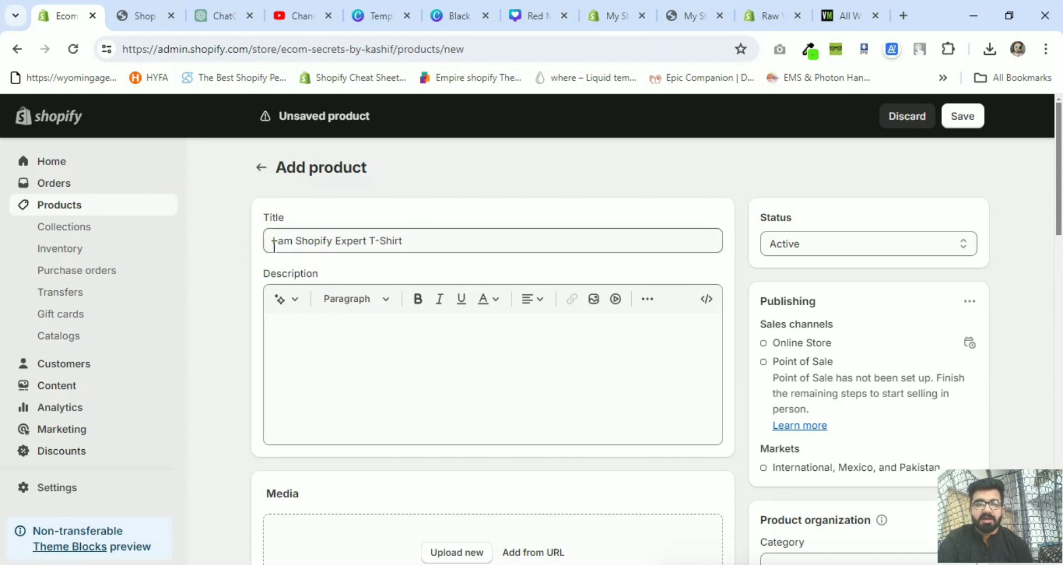
pyautogui.click(296, 242)
pyautogui.write('a')
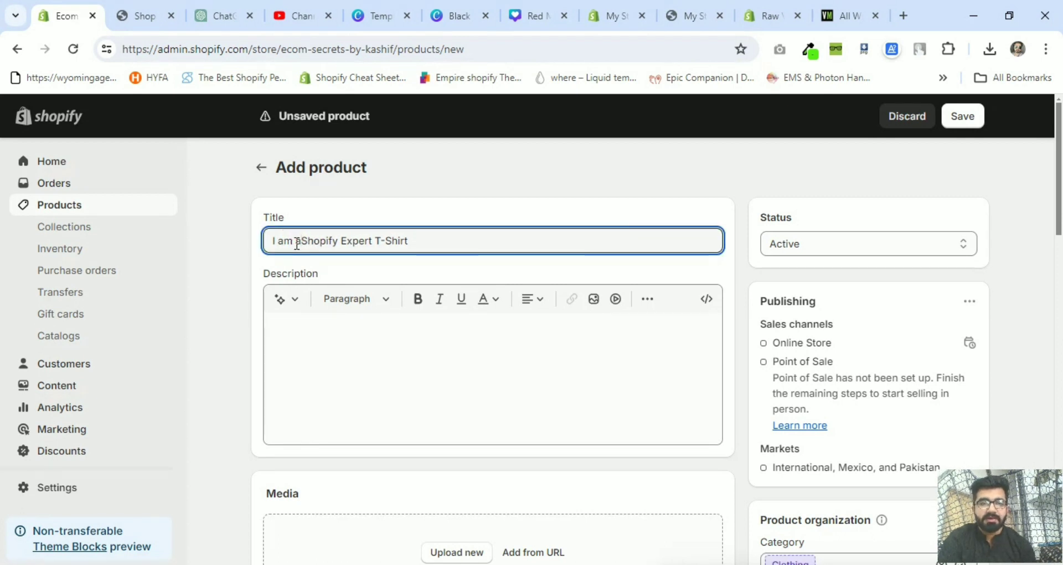
pyautogui.click(406, 208)
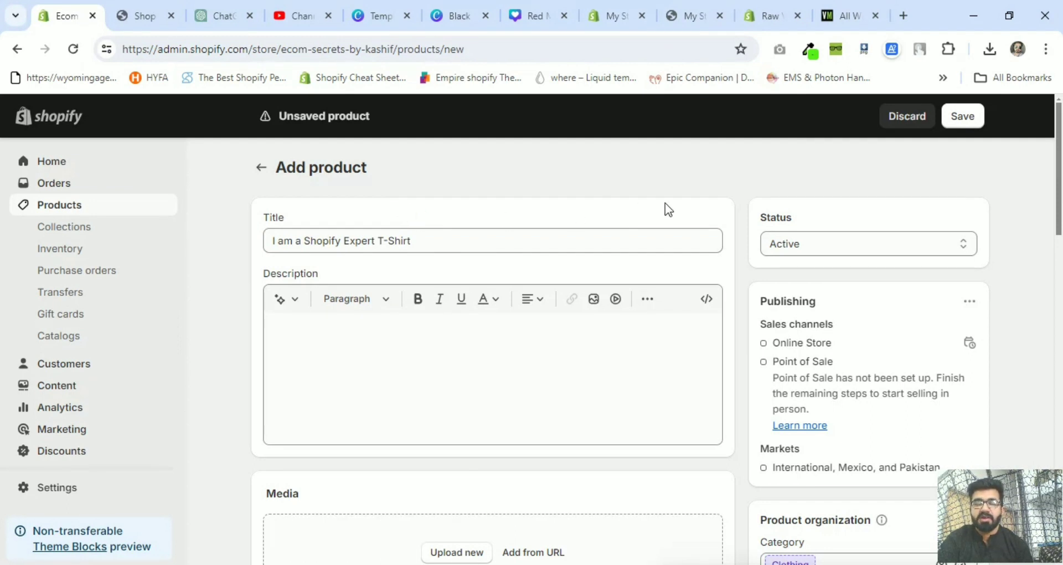
pyautogui.click(806, 248)
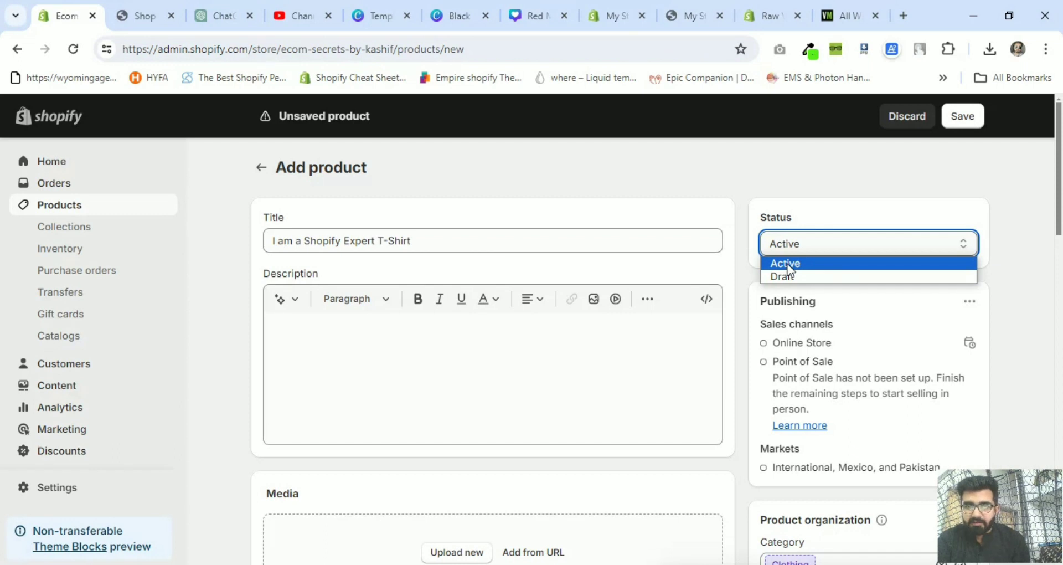
pyautogui.click(789, 265)
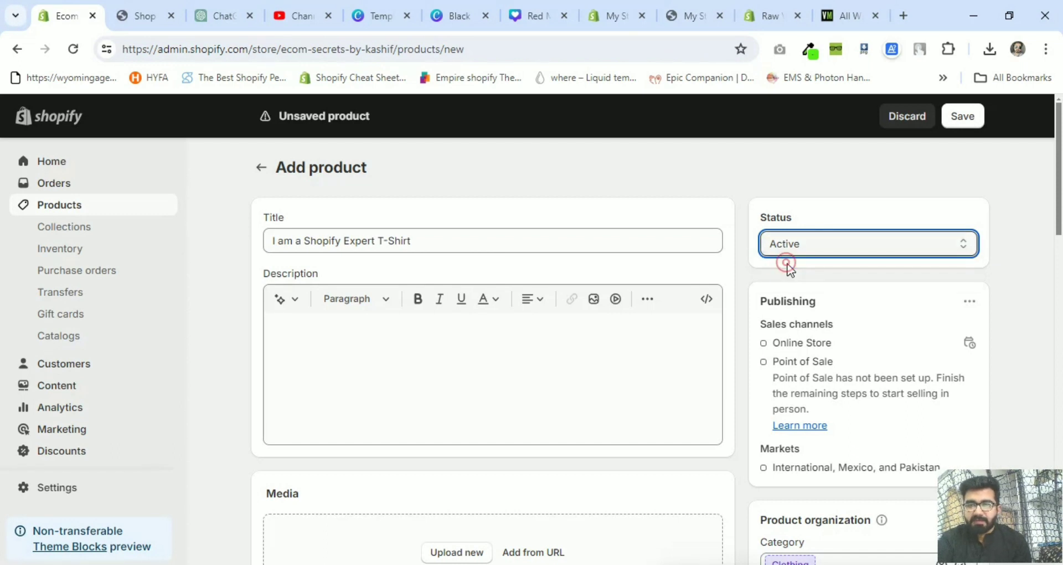
# - Copy the full "Shopify Expert" T-shirt text from the ChatGPT reply into the description of the new product in My Store
pyautogui.click(380, 347)
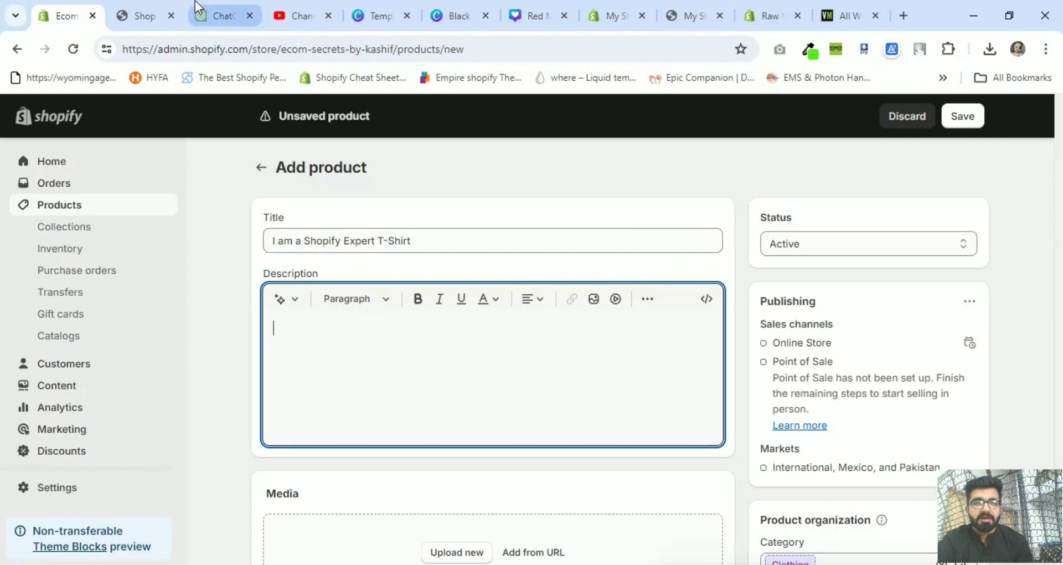
pyautogui.click(215, 11)
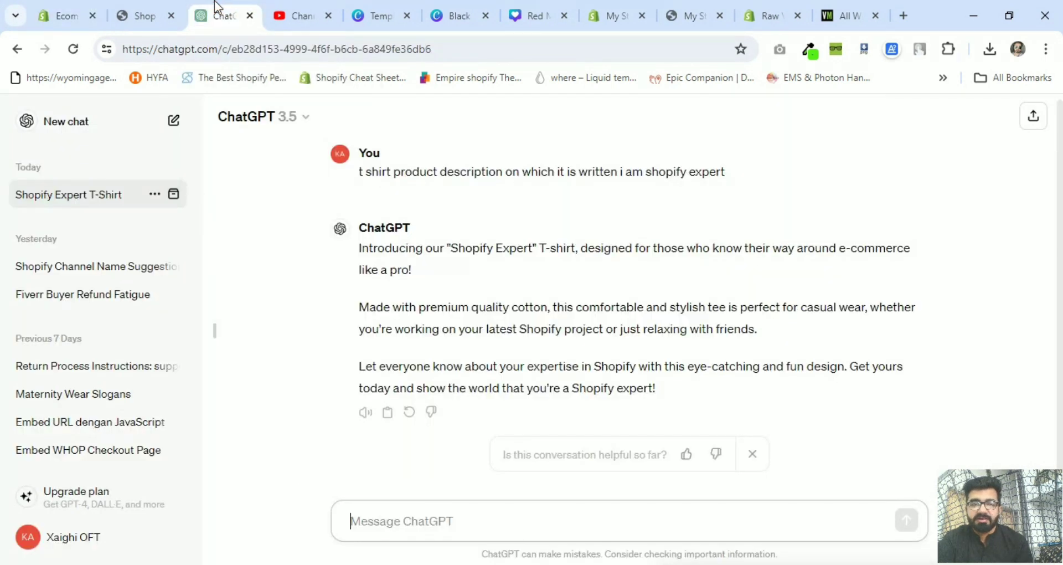
pyautogui.moveTo(359, 249); pyautogui.dragTo(666, 390)
pyautogui.hotkey('ctrl', 'c')
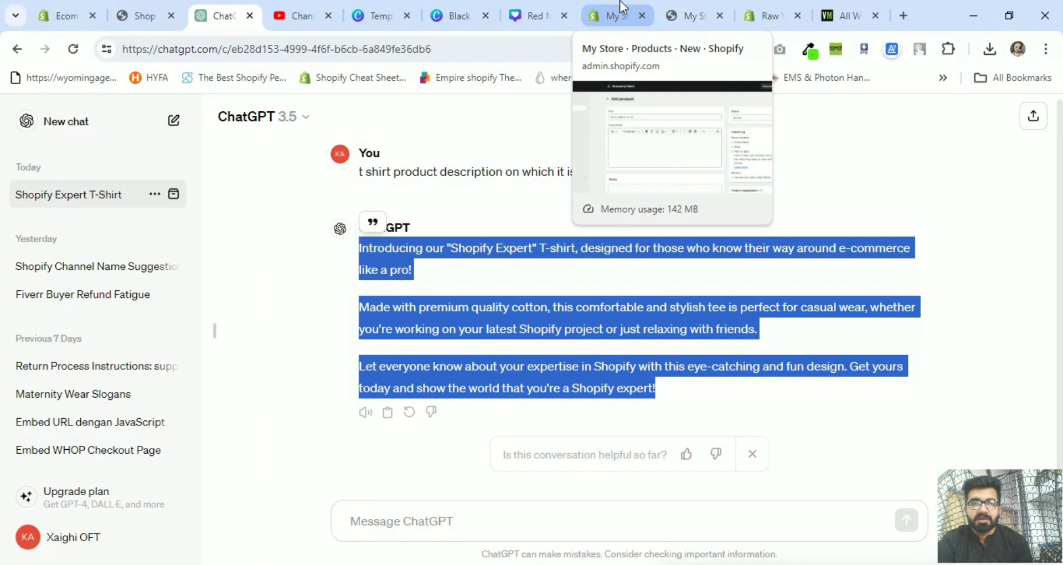
pyautogui.click(607, 11)
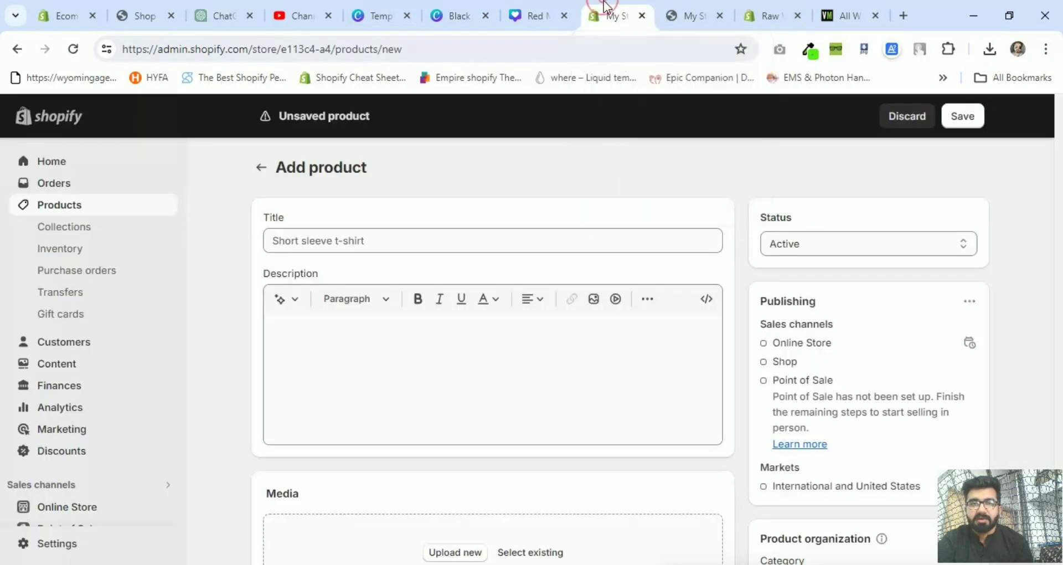
pyautogui.click(414, 352)
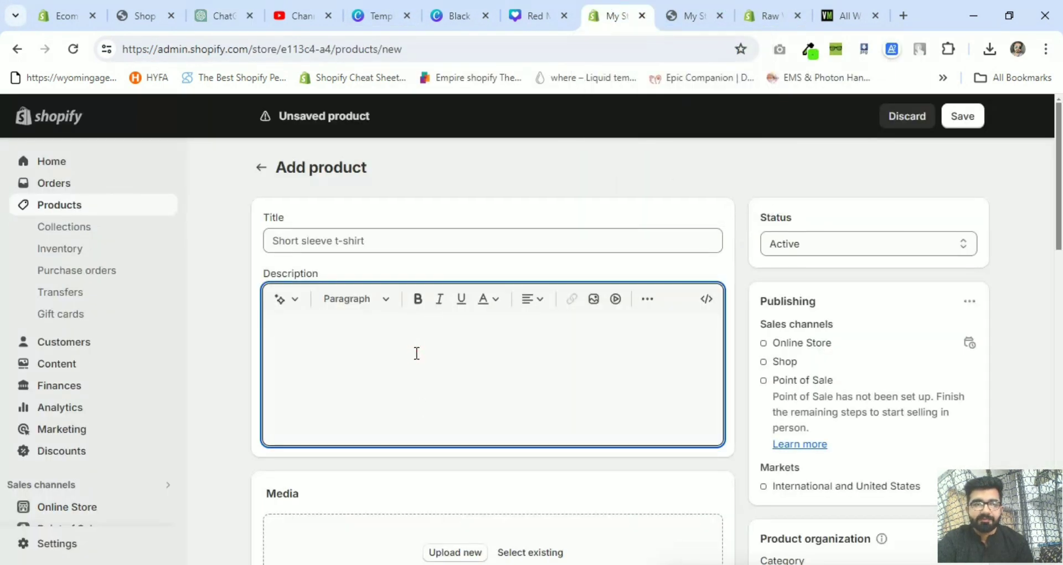
pyautogui.hotkey('ctrl', 'v')
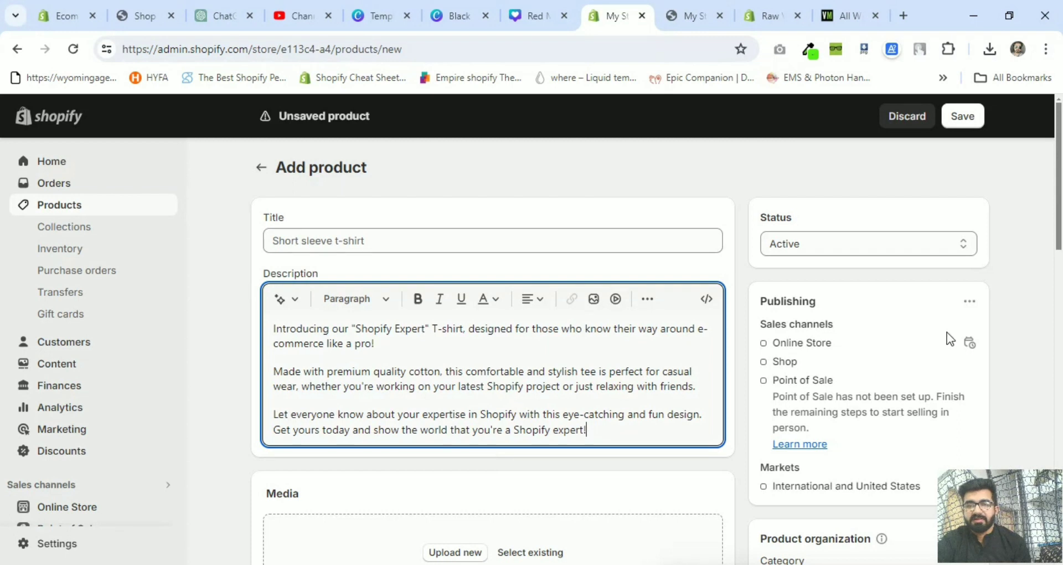
# - Upload "Black White Minimalist Simple Limited Edition T-Shirt (2).png" and "Black White Minimalist Simple Limited Edition T-Shirt (1).png" from Downloads as product media
pyautogui.moveTo(1059, 230); pyautogui.dragTo(1044, 313)
pyautogui.click(383, 298)
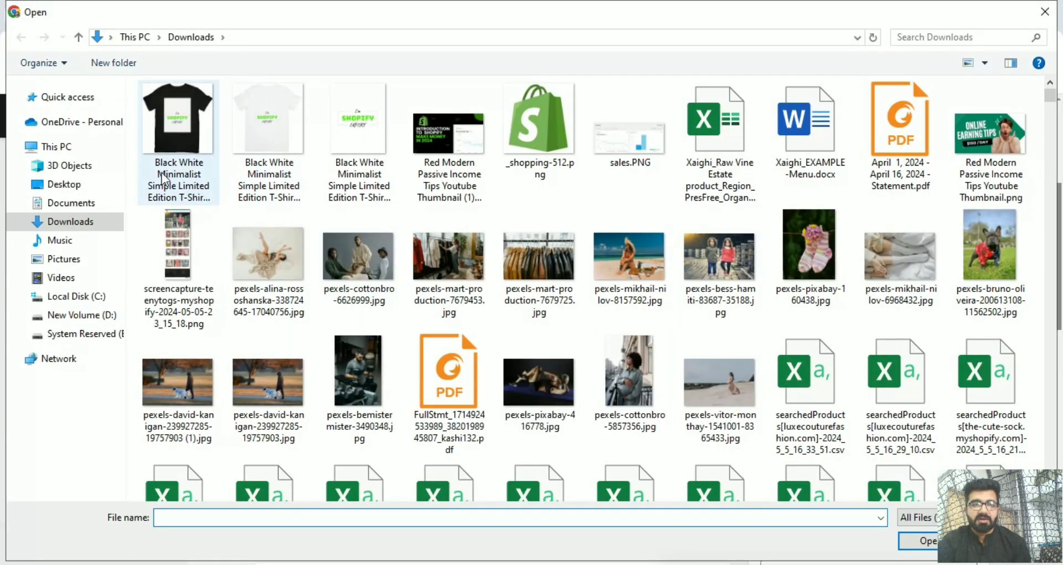
pyautogui.click(310, 171)
pyautogui.click(238, 155)
pyautogui.keyDown('ctrl'); pyautogui.click(177, 149); pyautogui.keyUp('ctrl')
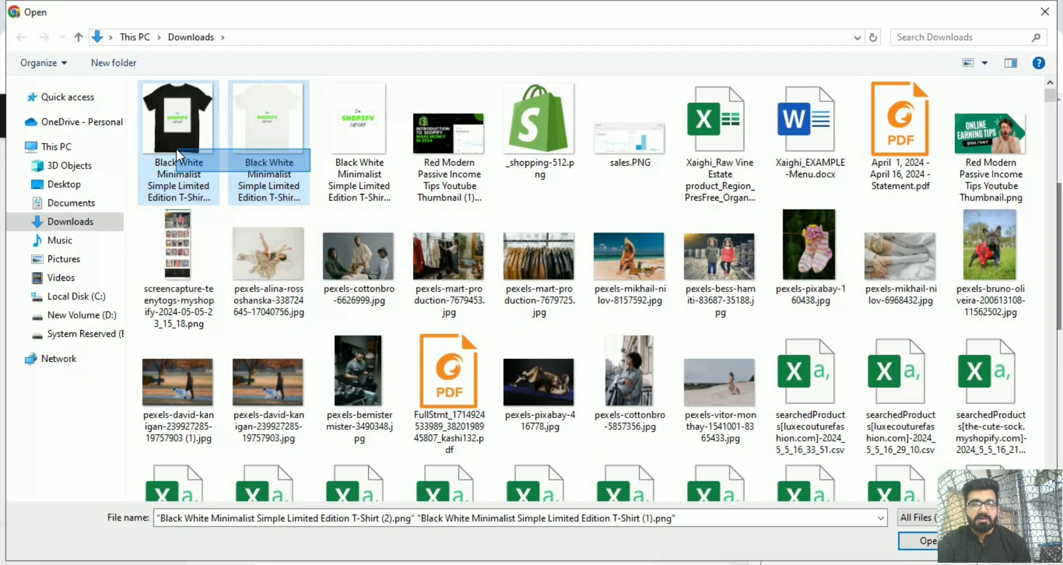
pyautogui.click(917, 540)
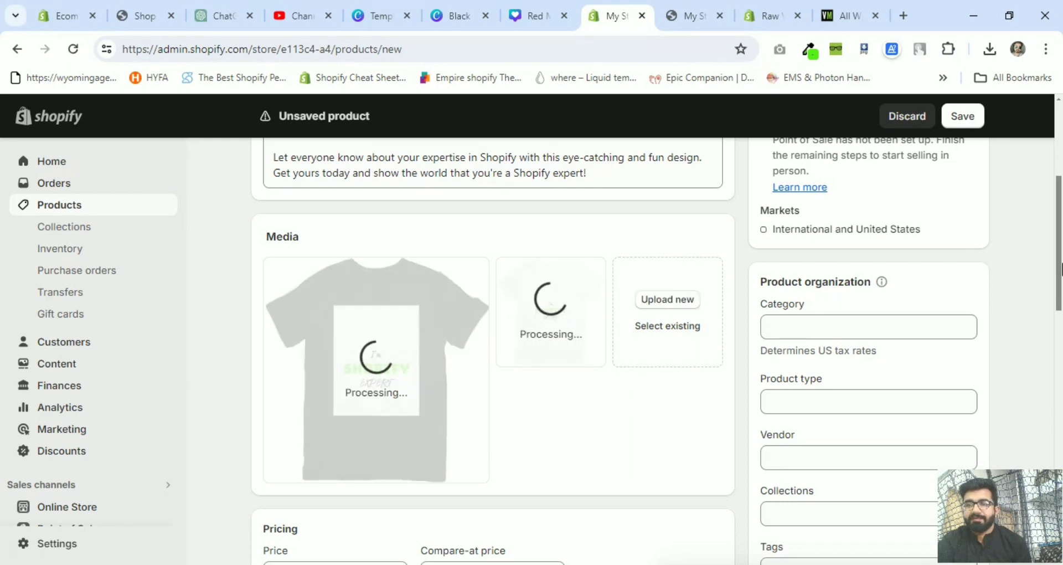
# - Set the product category to Shirts & Tops and the product type to Shirt
pyautogui.moveTo(1058, 273)
pyautogui.mouseDown()
pyautogui.moveTo(1058, 216)
pyautogui.moveTo(1058, 290)
pyautogui.mouseUp()
pyautogui.click(813, 272)
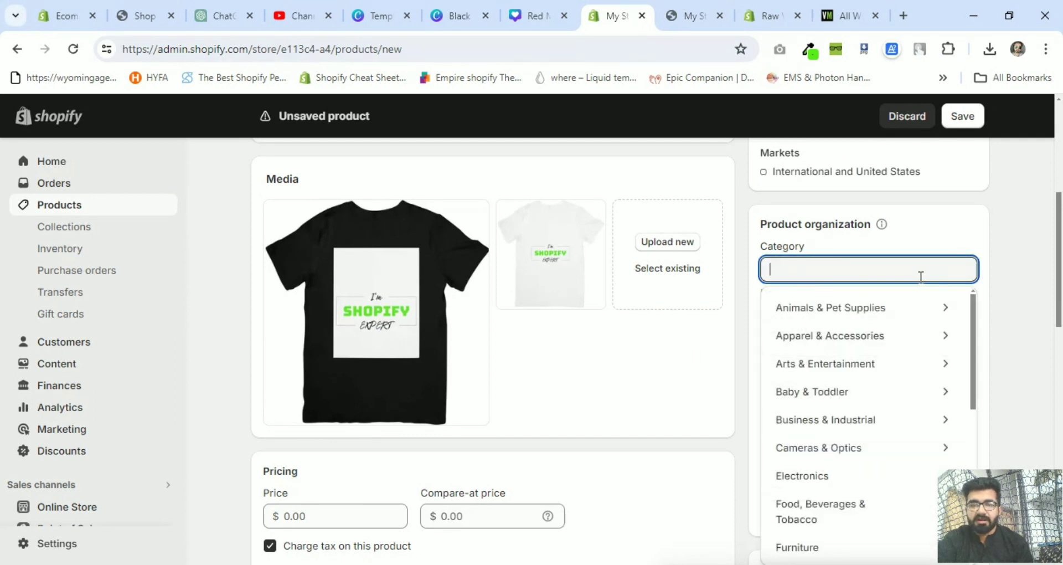
pyautogui.write('shirt')
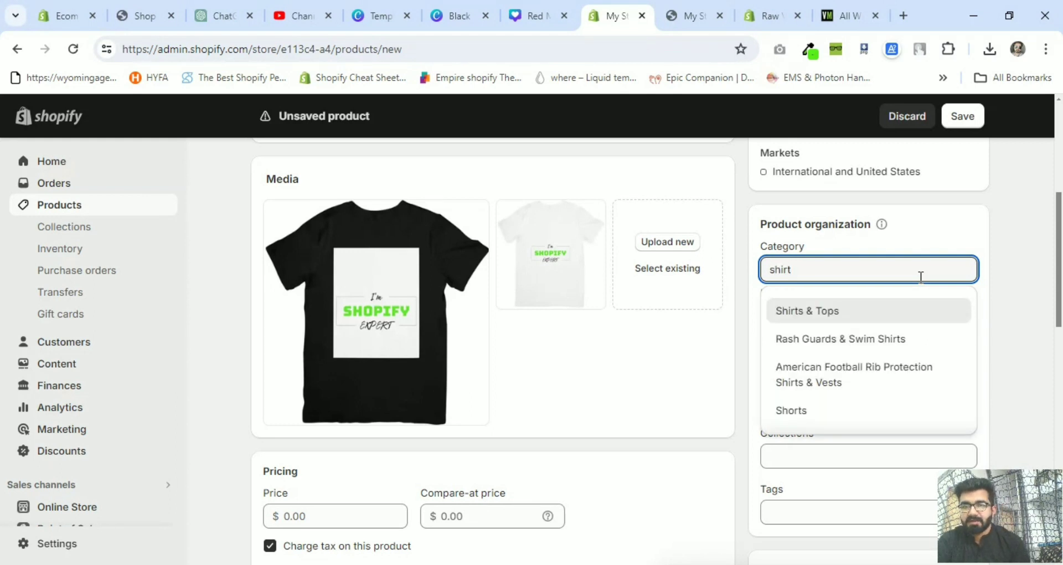
pyautogui.click(818, 309)
pyautogui.click(810, 344)
pyautogui.write('S')
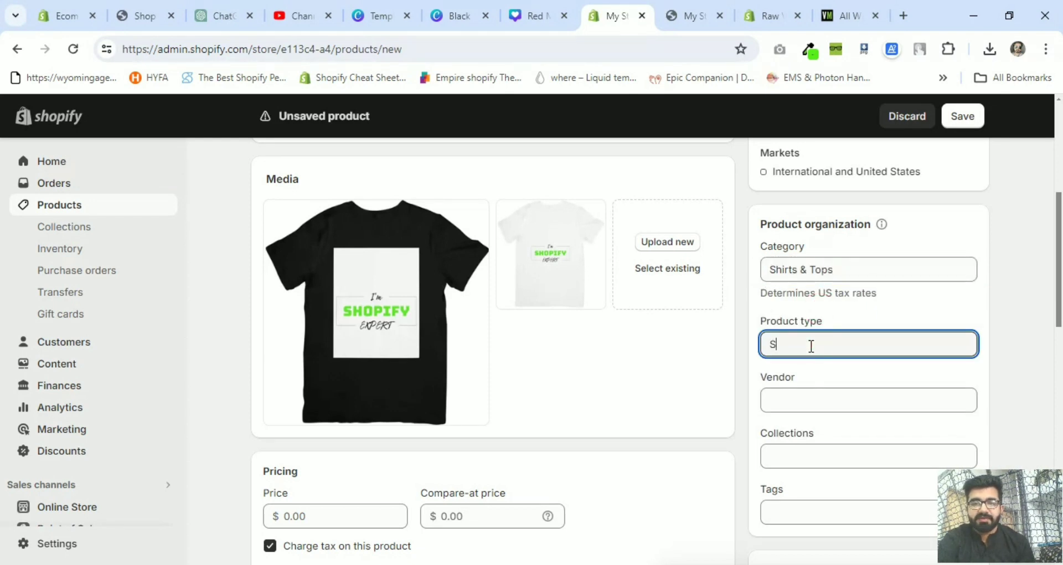
pyautogui.write('hirt')
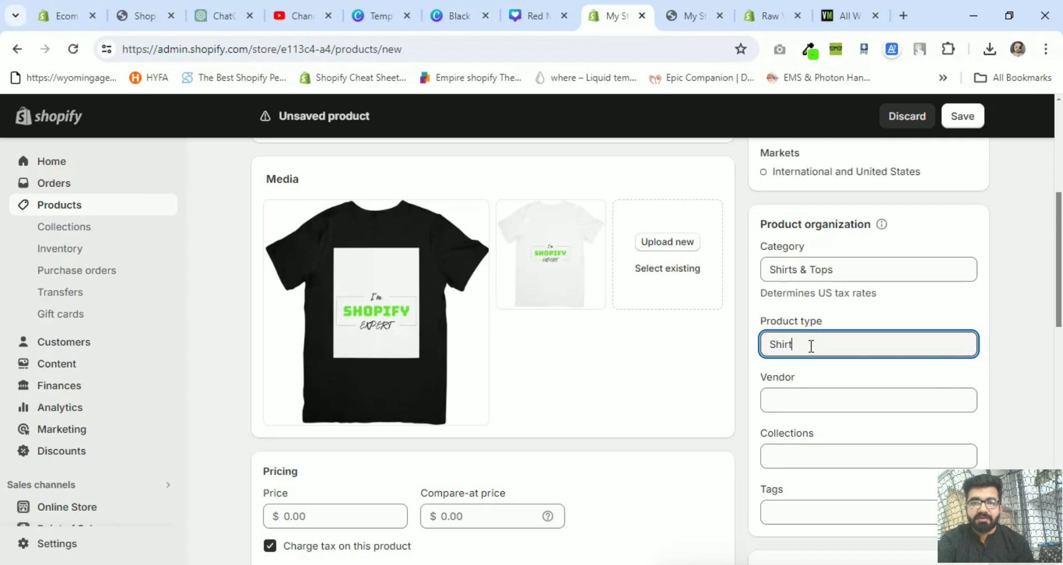
pyautogui.click(827, 372)
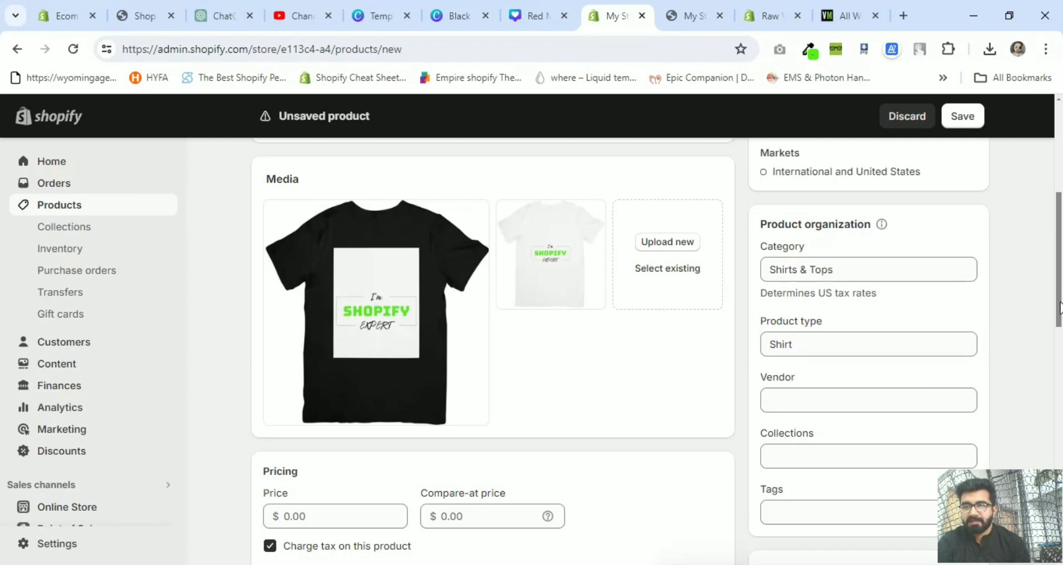
# - Set the vendor to Ecom Secrets and add the product to the Home page collection
pyautogui.scroll(-1, 1055, 304)
pyautogui.click(804, 345)
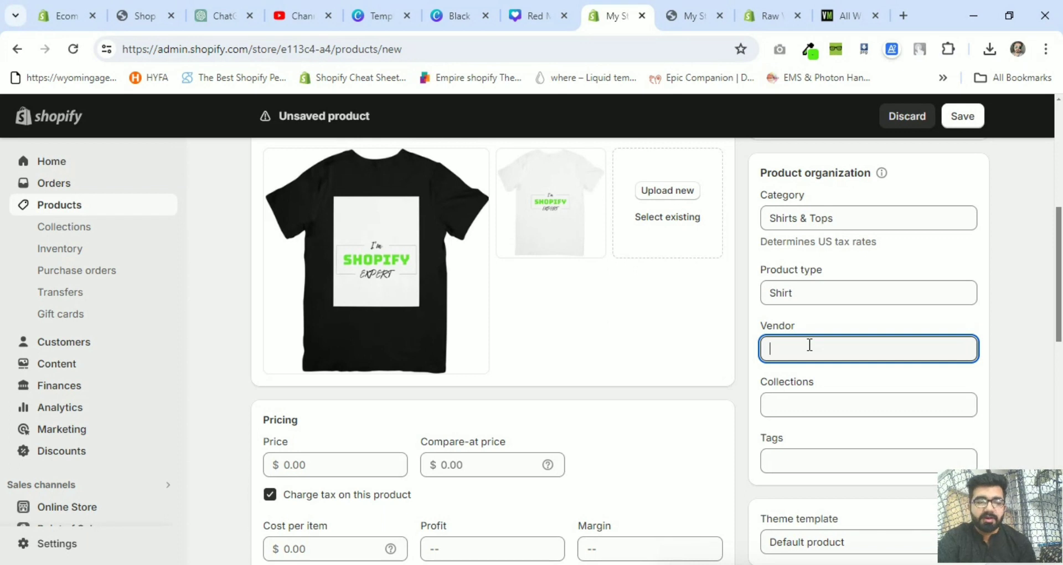
pyautogui.write('Ecom Secrets')
pyautogui.click(823, 387)
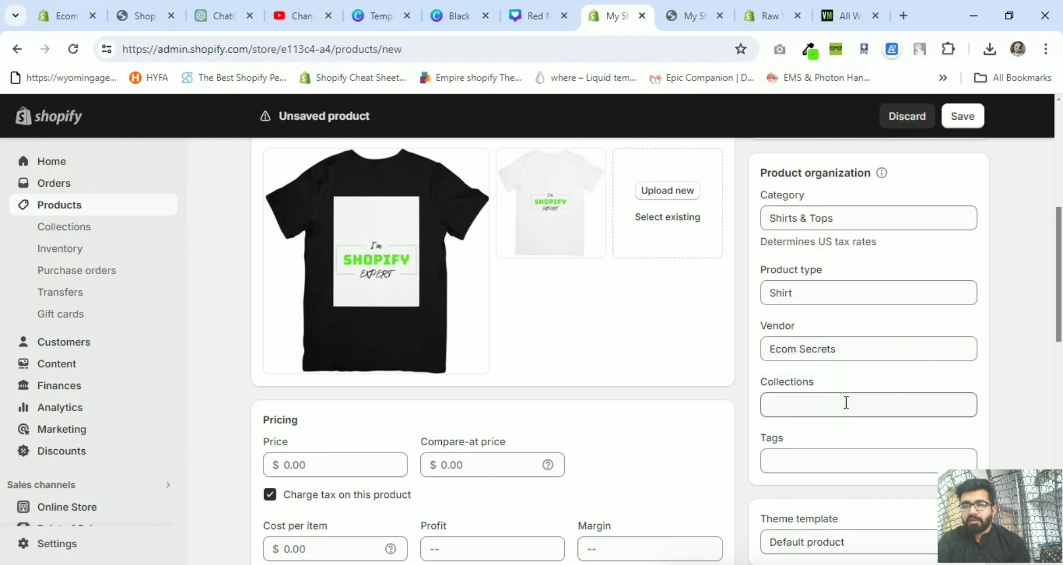
pyautogui.click(846, 402)
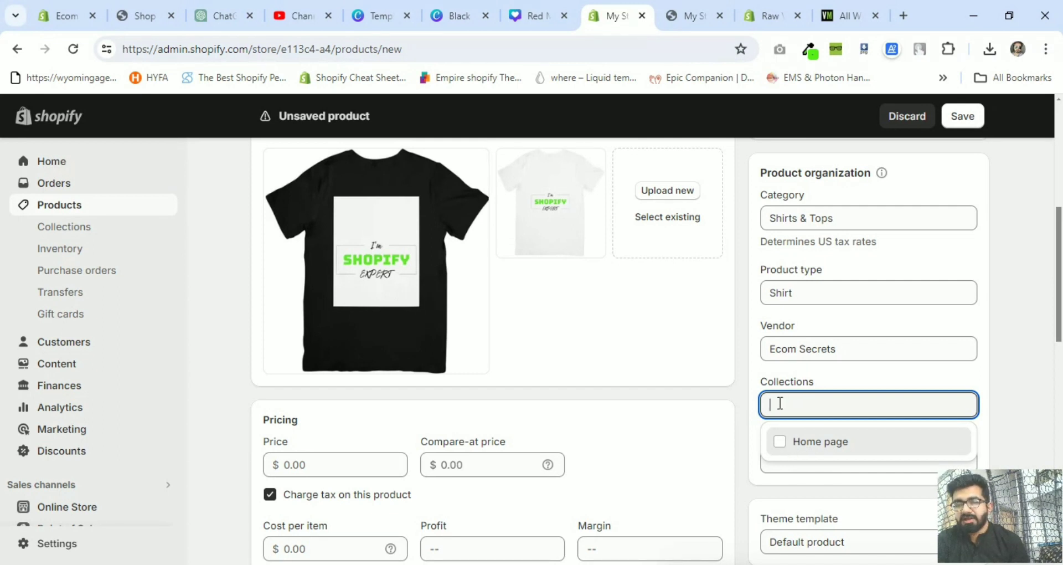
pyautogui.click(791, 438)
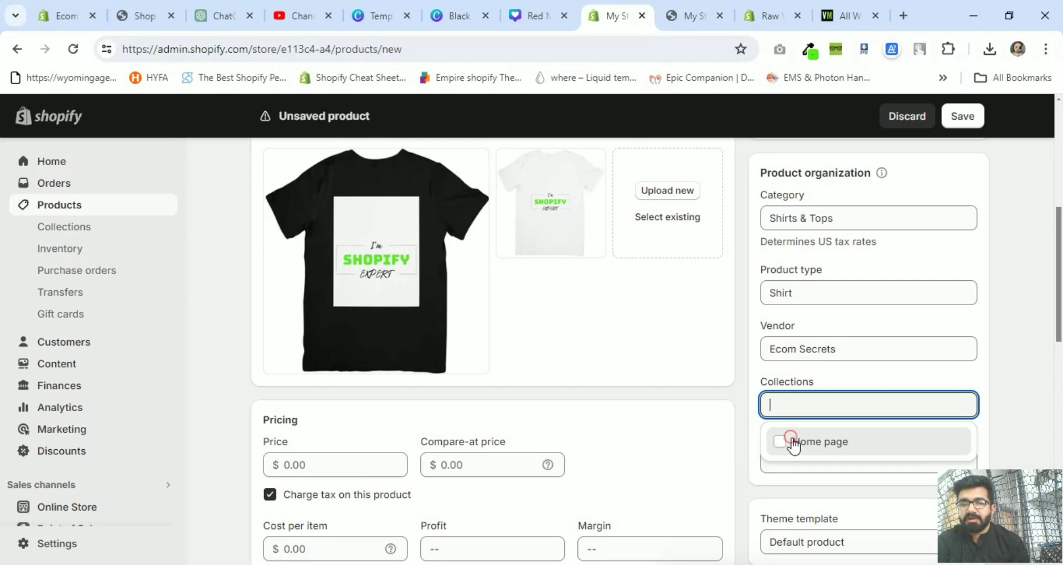
# - Tag the product with tshirt, black-shirt and white-shirt
pyautogui.click(750, 421)
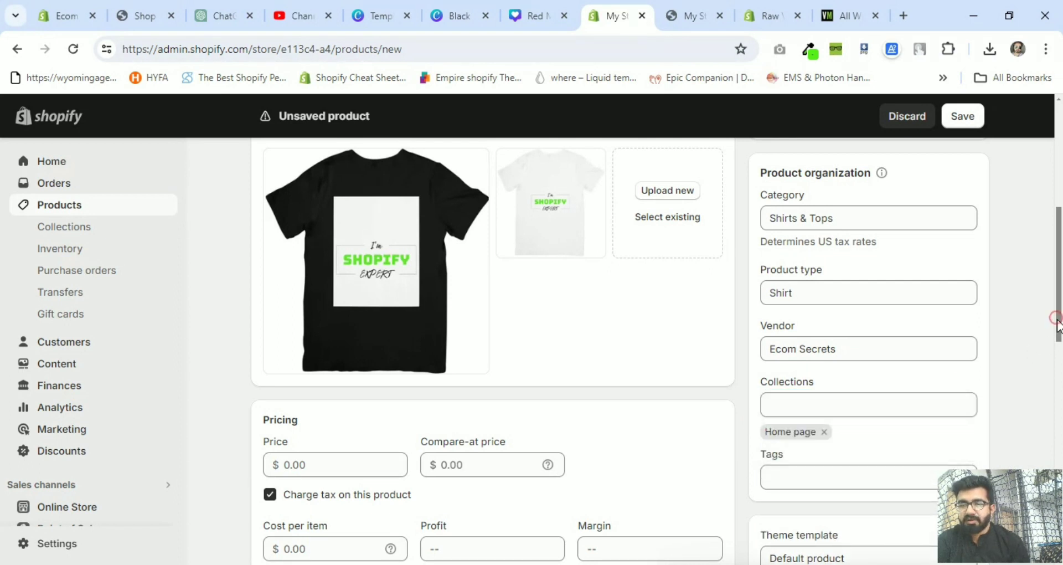
pyautogui.moveTo(1057, 321); pyautogui.dragTo(1060, 350)
pyautogui.click(821, 375)
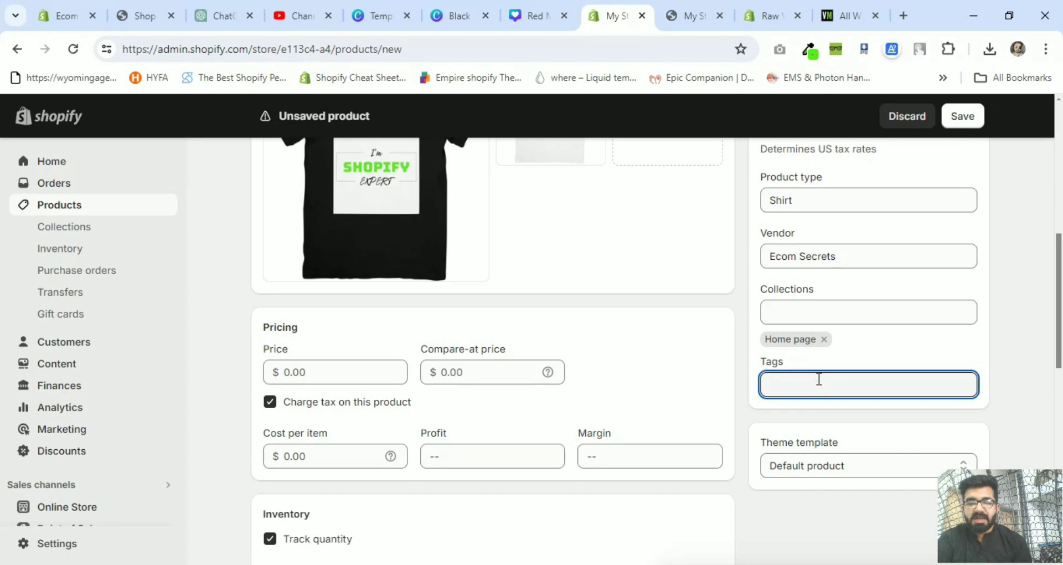
pyautogui.write('tshirt')
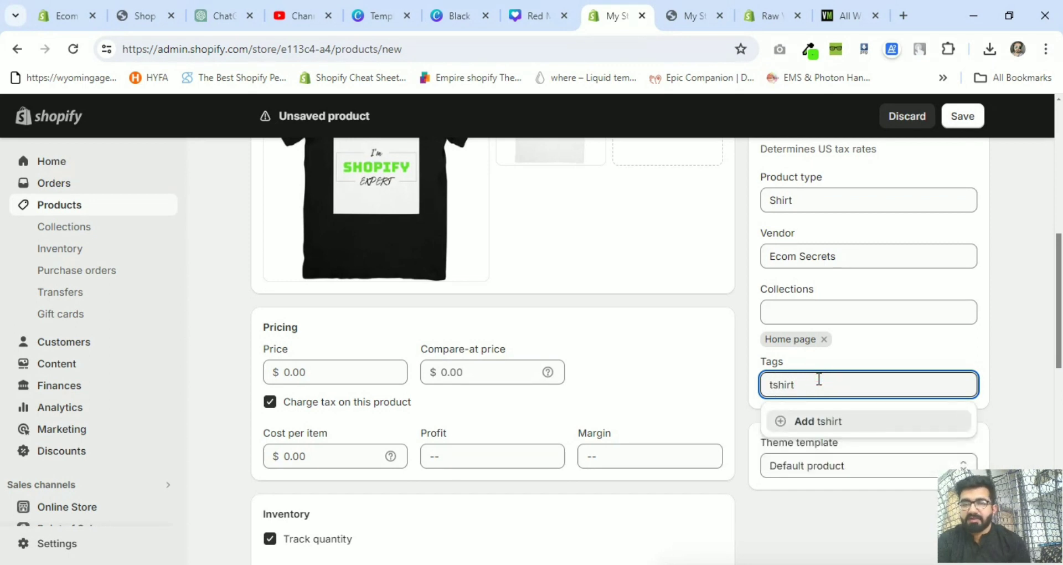
pyautogui.click(831, 423)
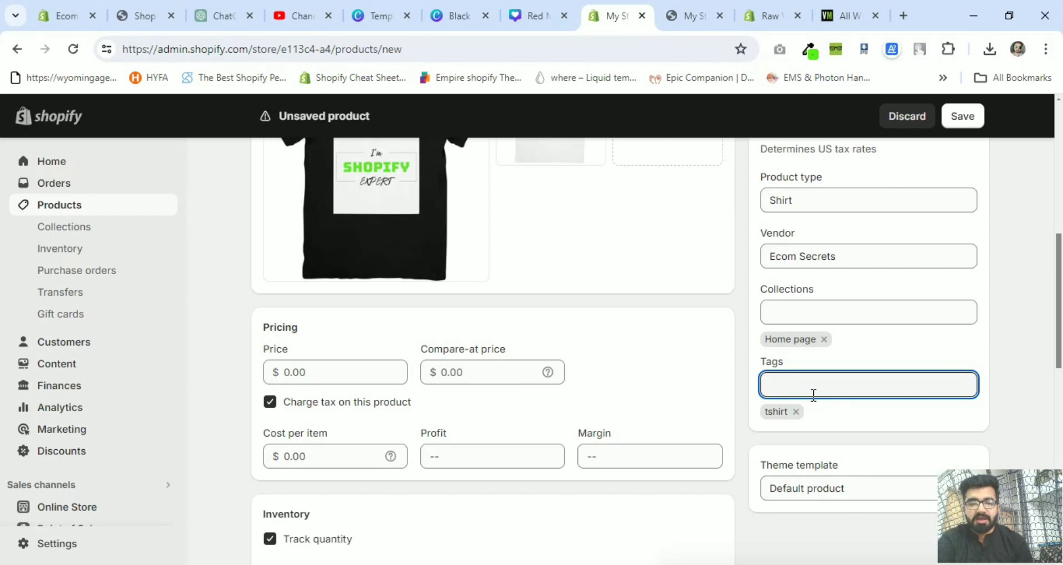
pyautogui.write('bl')
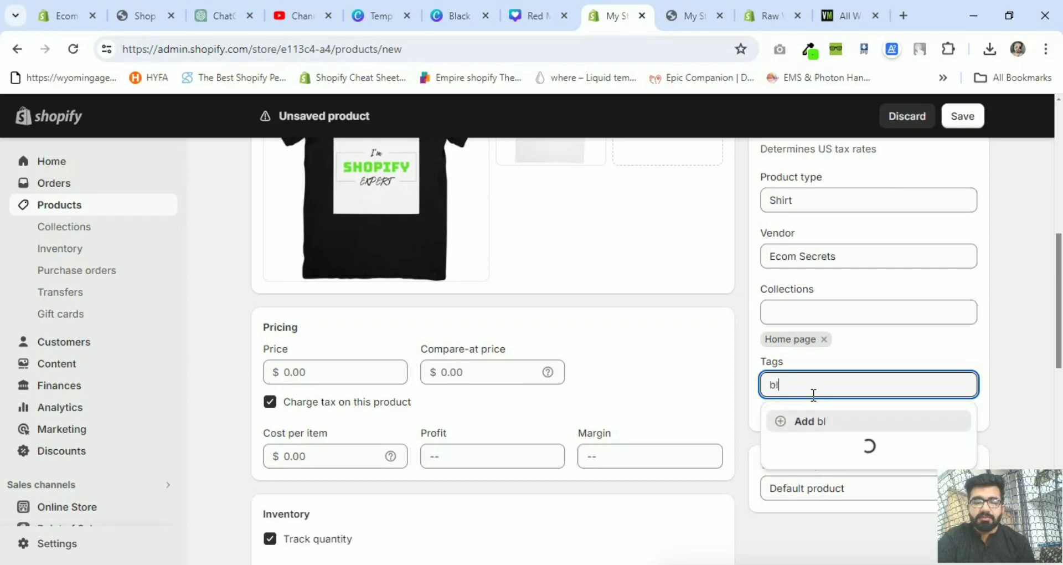
pyautogui.write('ack-')
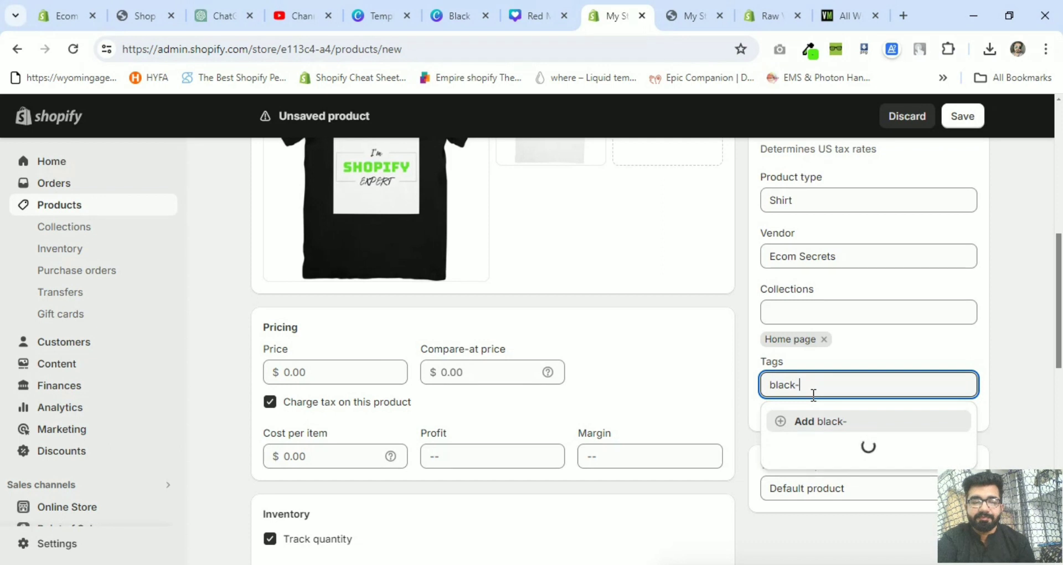
pyautogui.write('shirt')
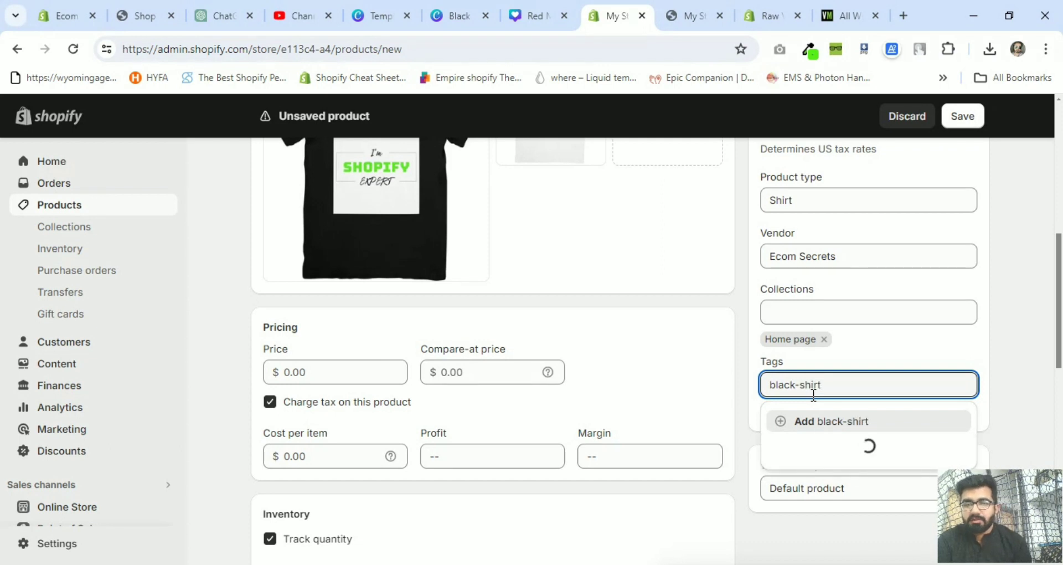
pyautogui.click(836, 422)
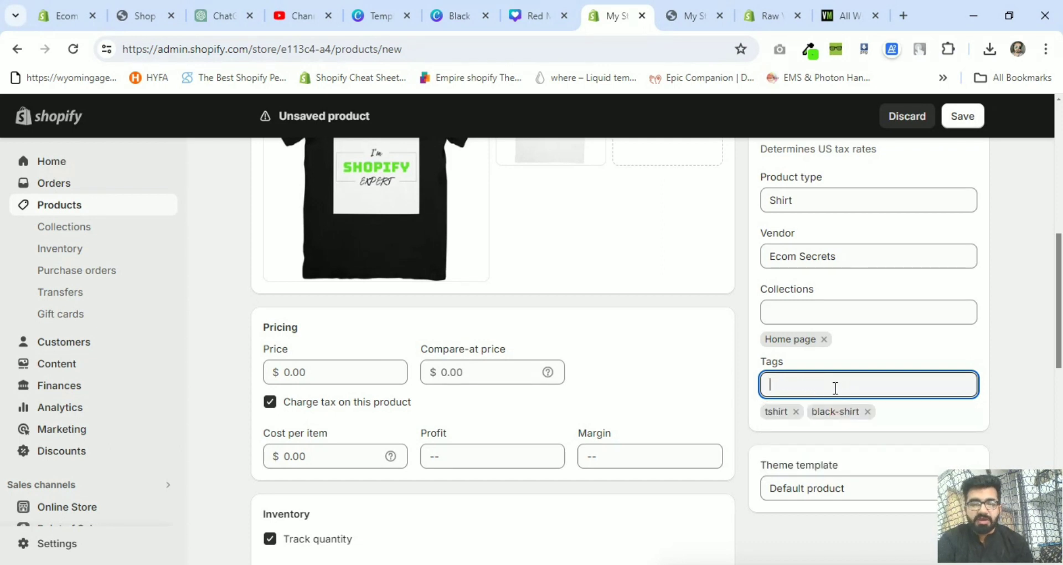
pyautogui.write('white')
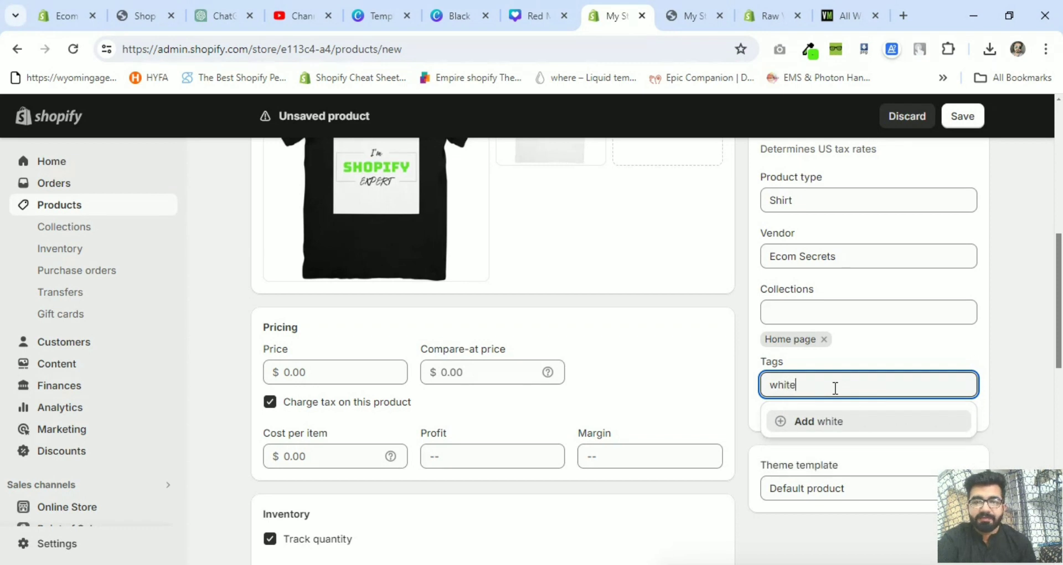
pyautogui.write('-shirt')
pyautogui.click(843, 421)
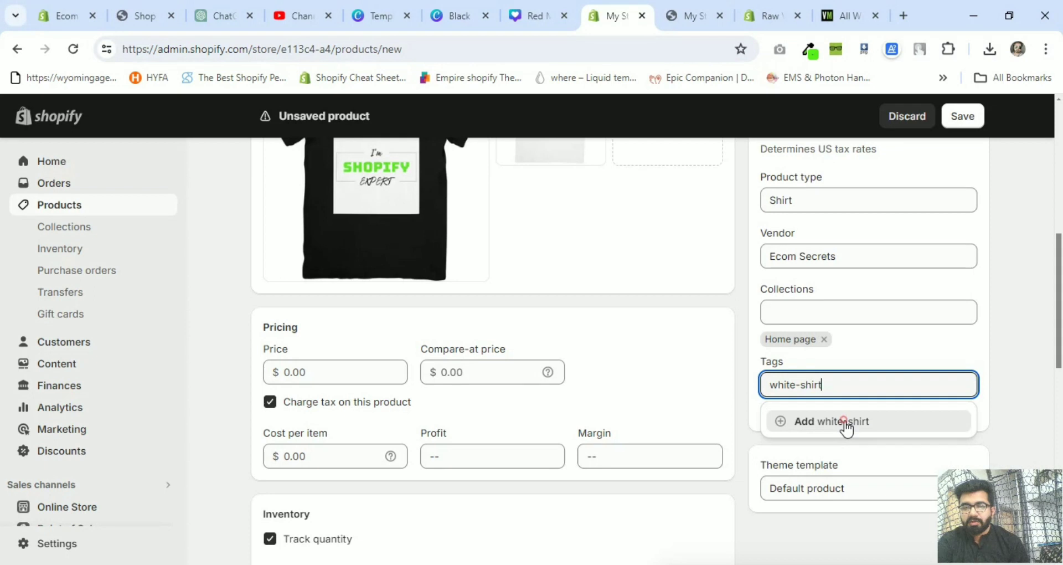
pyautogui.click(735, 392)
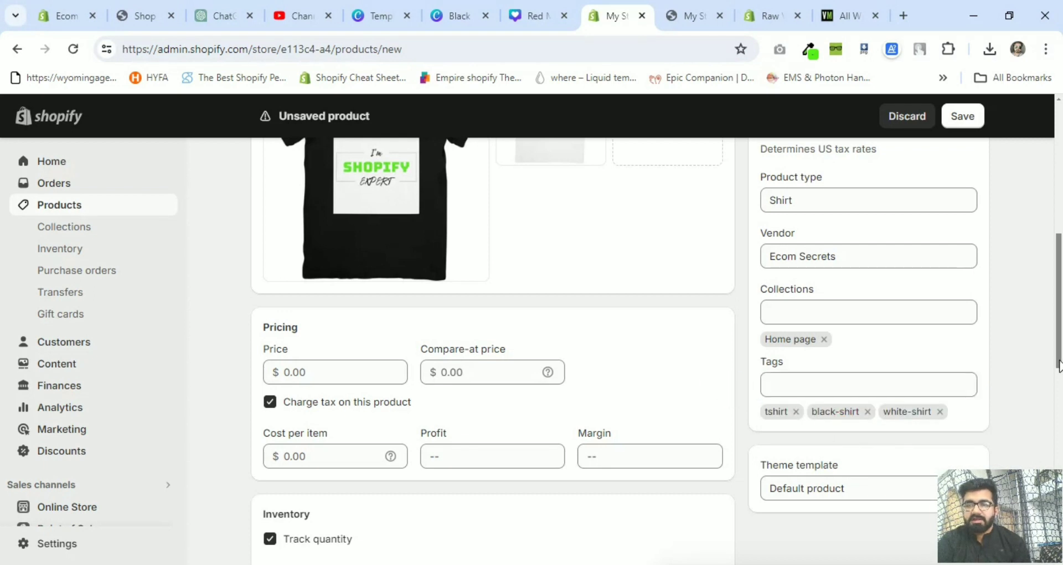
# - Set the product's compare-at price to $25 and its price to $20
pyautogui.moveTo(1059, 352); pyautogui.dragTo(1060, 376)
pyautogui.click(326, 289)
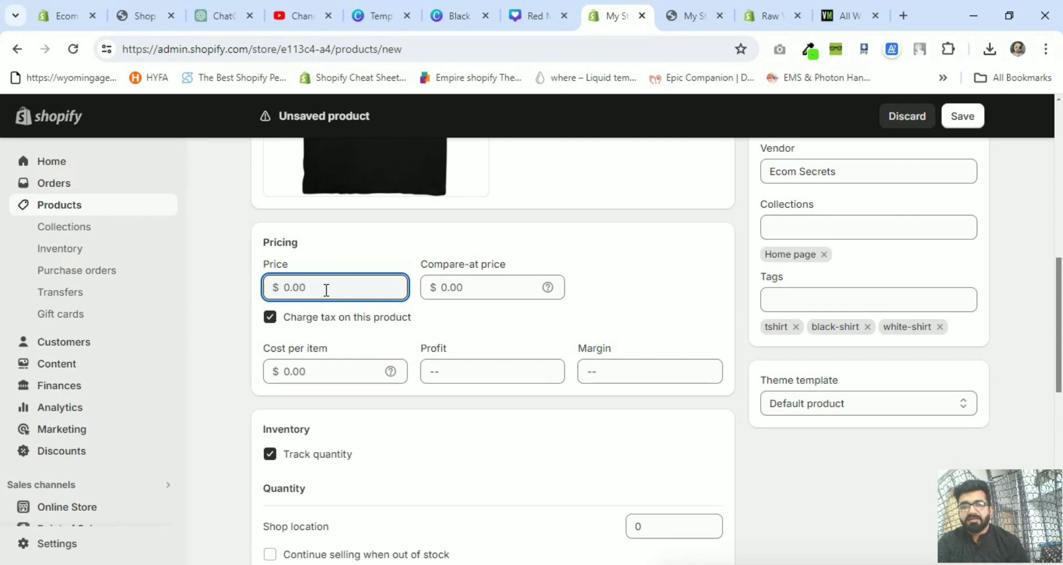
pyautogui.click(457, 290)
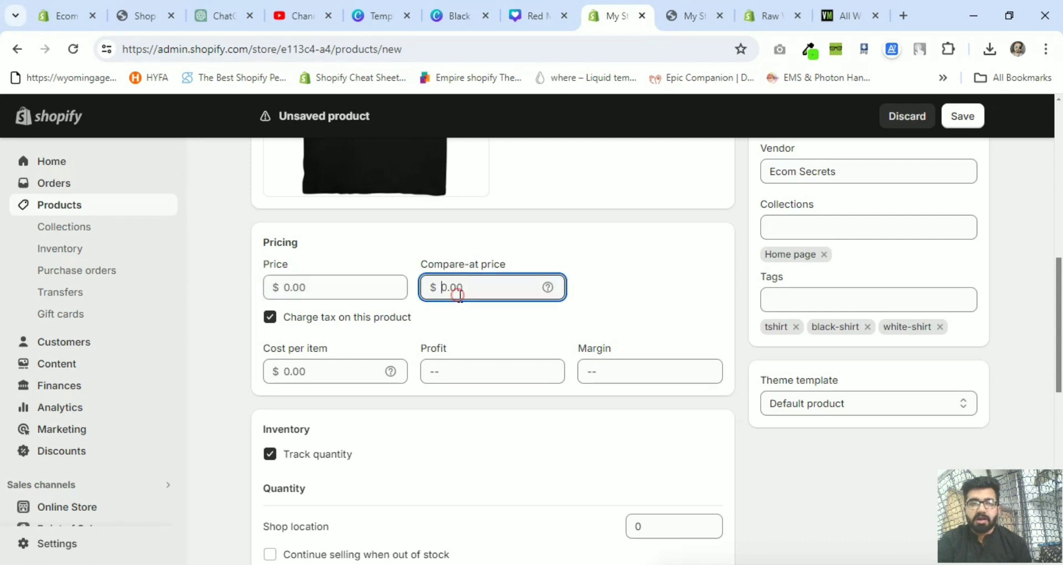
pyautogui.write('25')
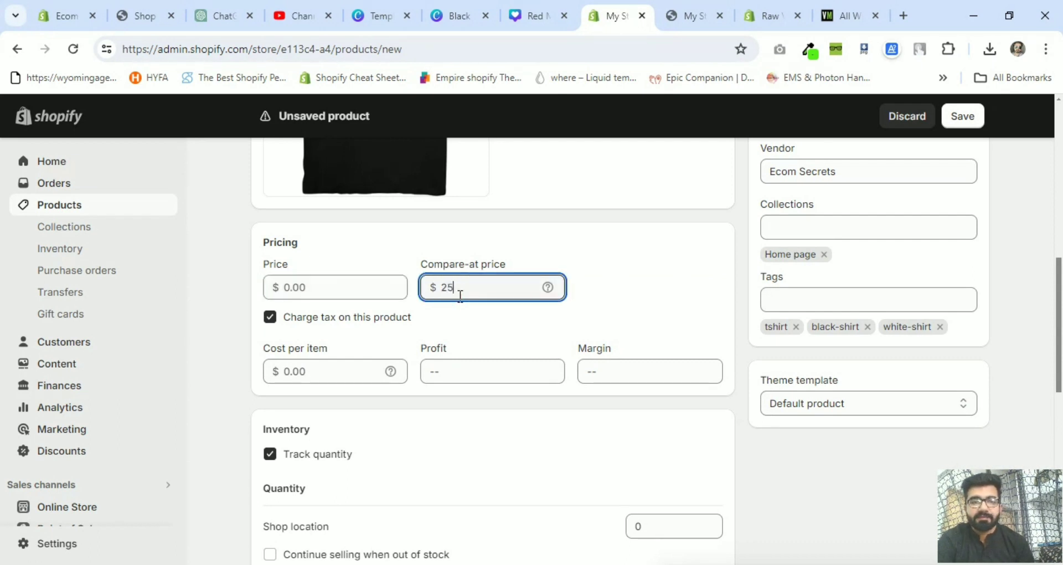
pyautogui.click(469, 311)
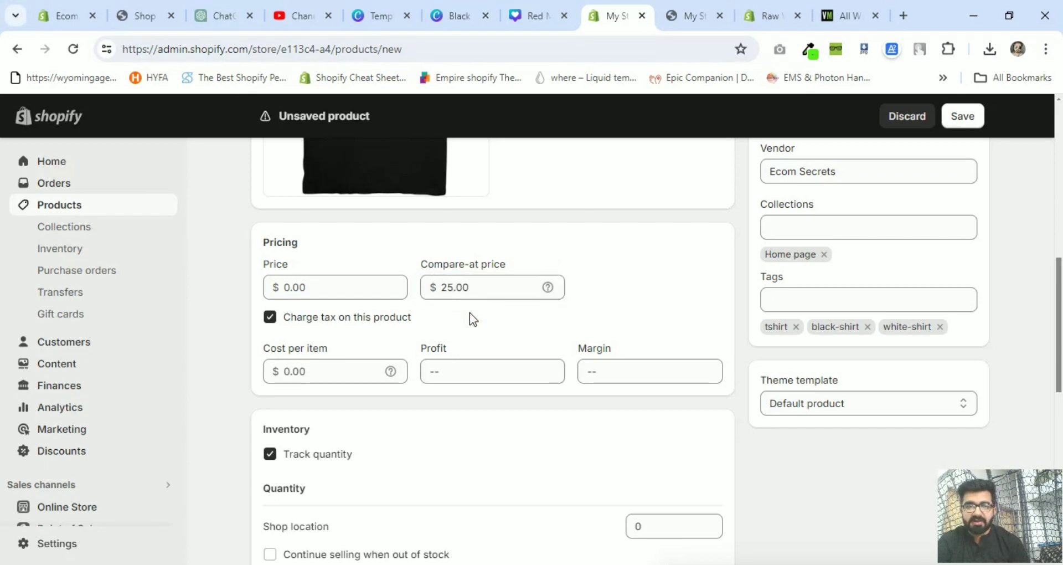
pyautogui.click(354, 289)
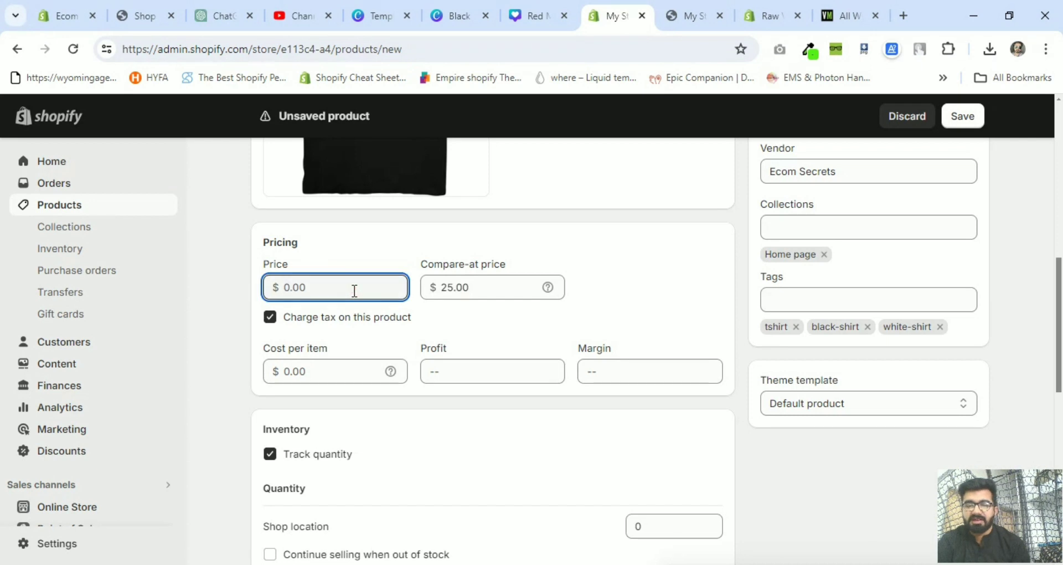
pyautogui.write('20')
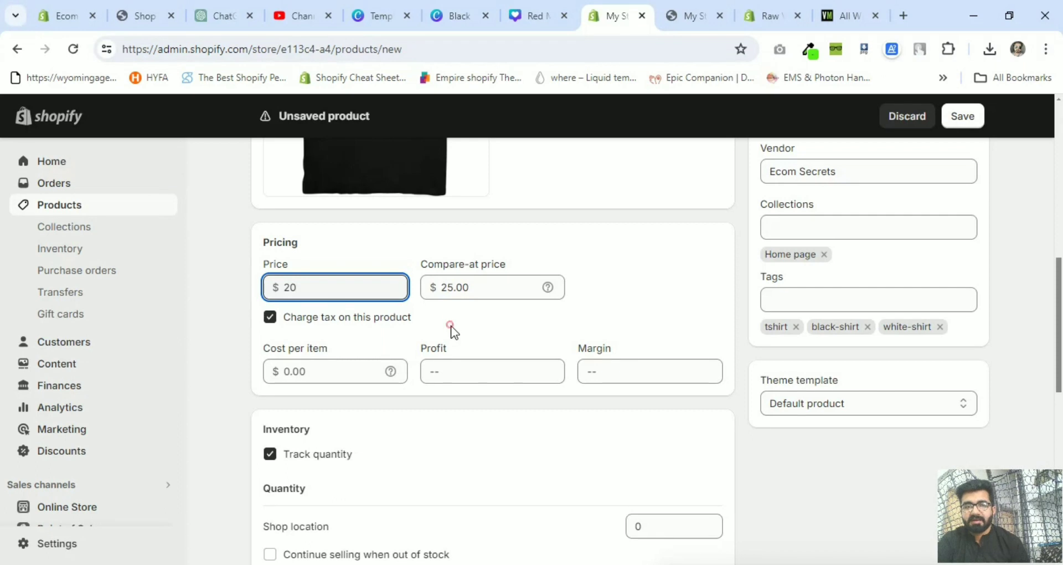
pyautogui.click(450, 326)
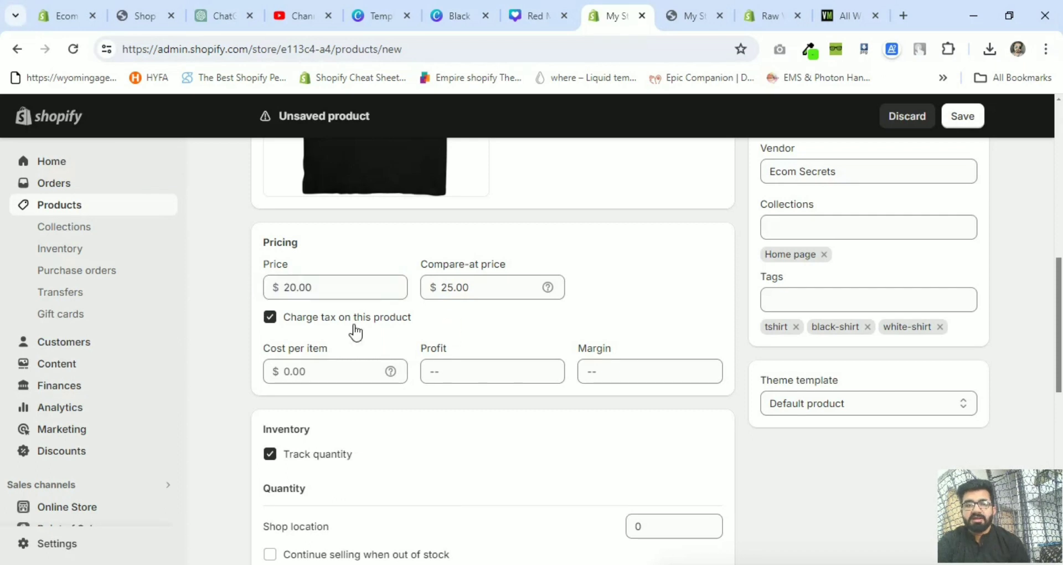
# - Turn off charging tax on this product and set the cost per item to $10
pyautogui.click(288, 325)
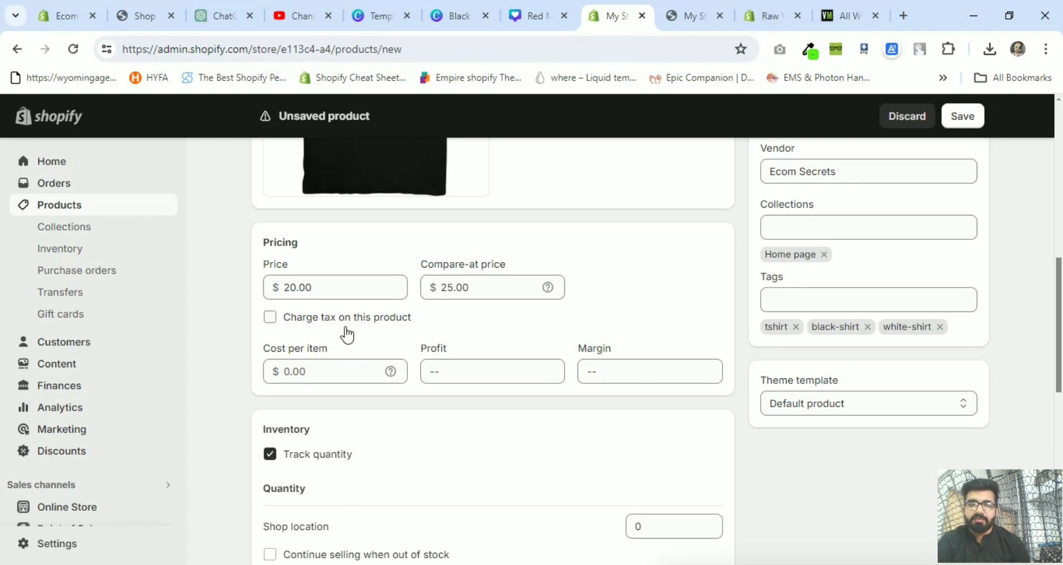
pyautogui.click(325, 372)
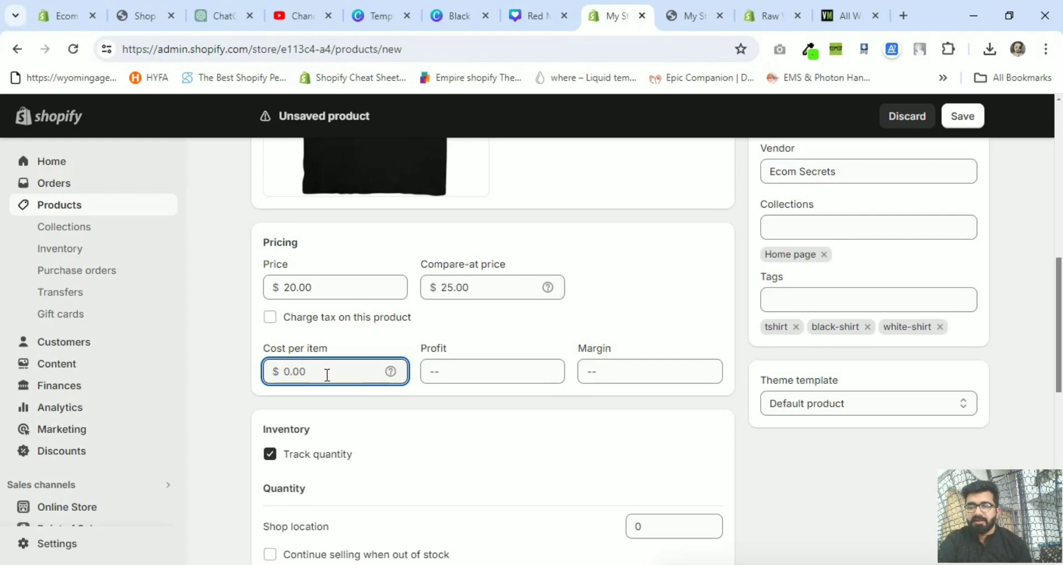
pyautogui.write('10')
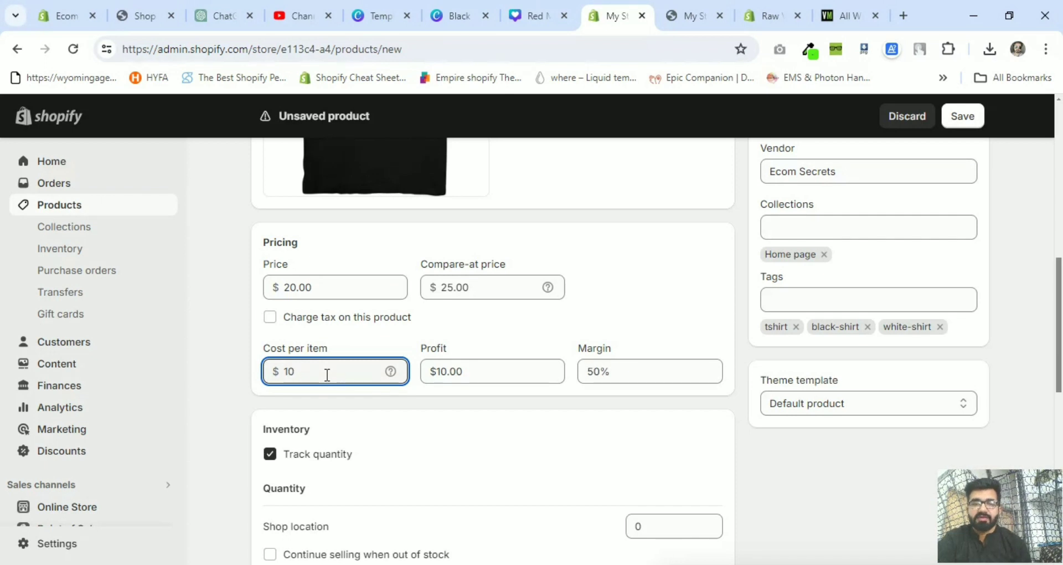
pyautogui.click(438, 406)
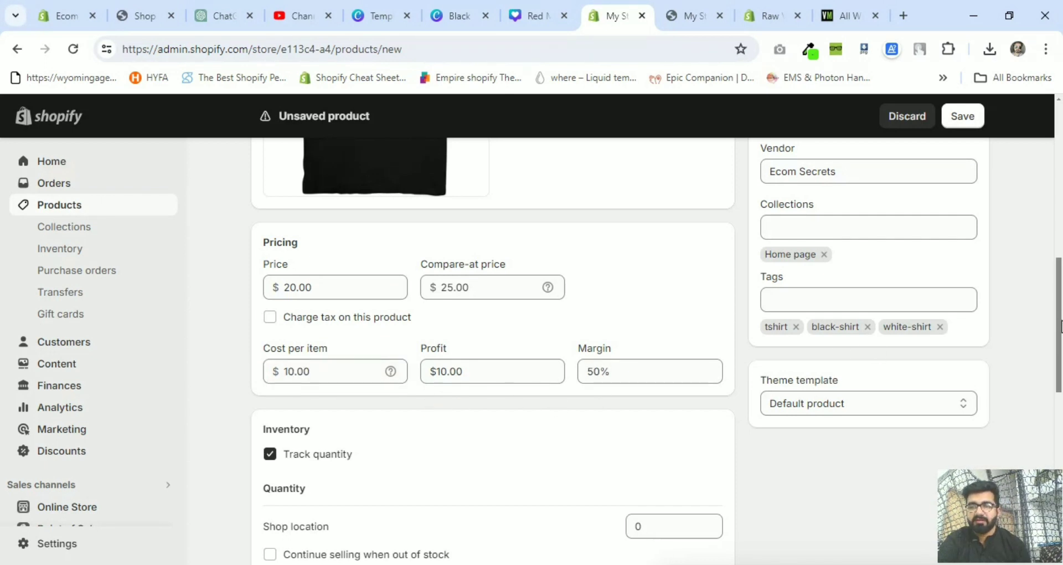
# - Set the inventory quantity at the Shop location to 5
pyautogui.moveTo(1059, 335); pyautogui.dragTo(1060, 392)
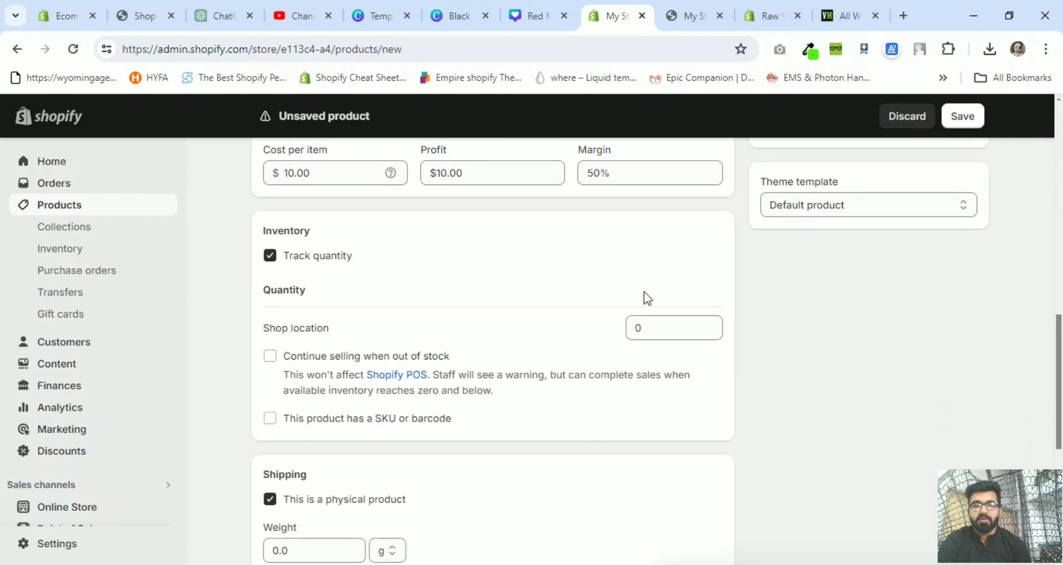
pyautogui.doubleClick(638, 327)
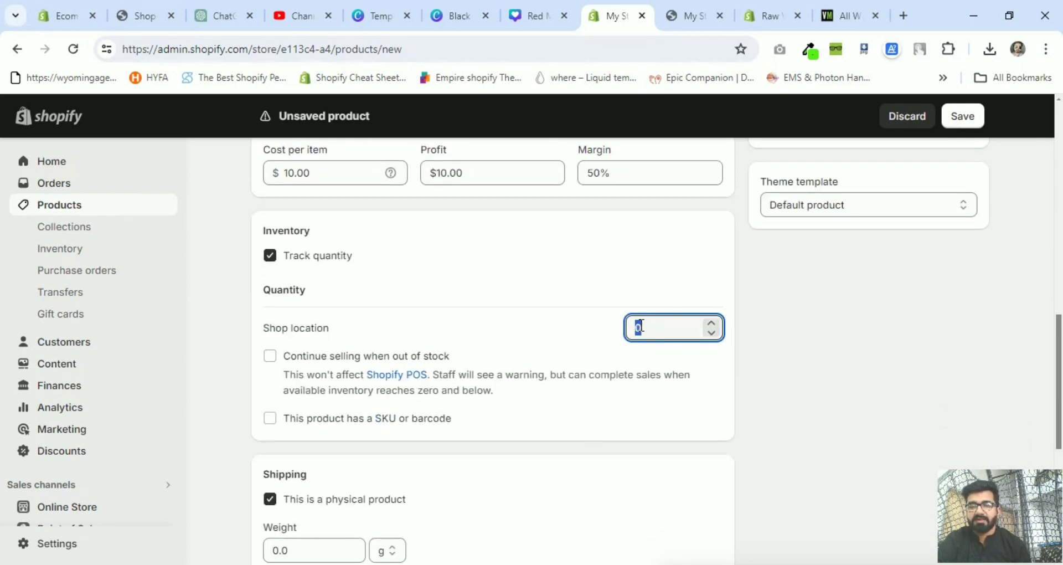
pyautogui.click(711, 325)
pyautogui.click(711, 325)
pyautogui.click(711, 324)
pyautogui.click(710, 325)
pyautogui.click(711, 325)
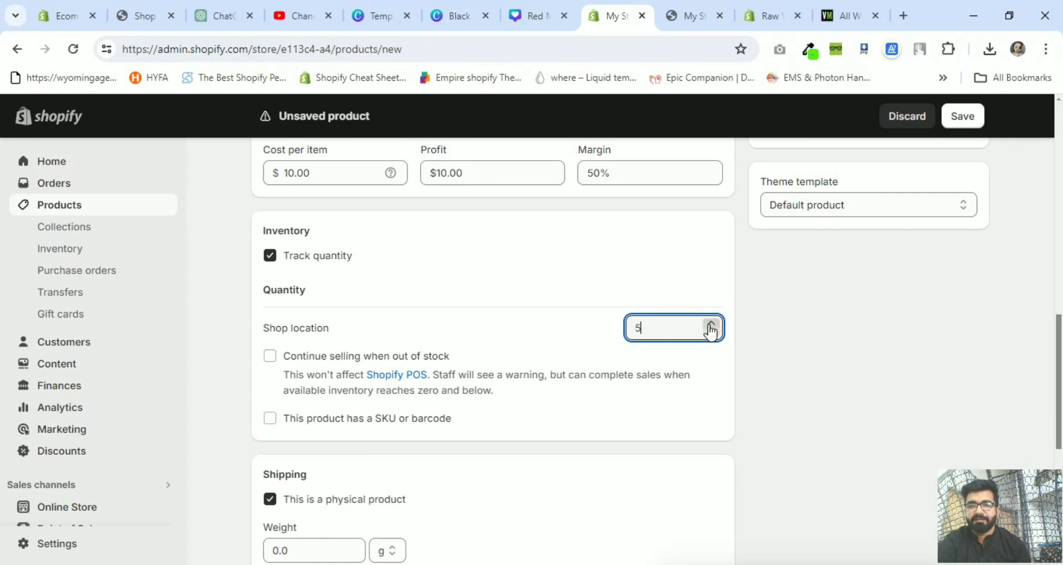
pyautogui.click(780, 347)
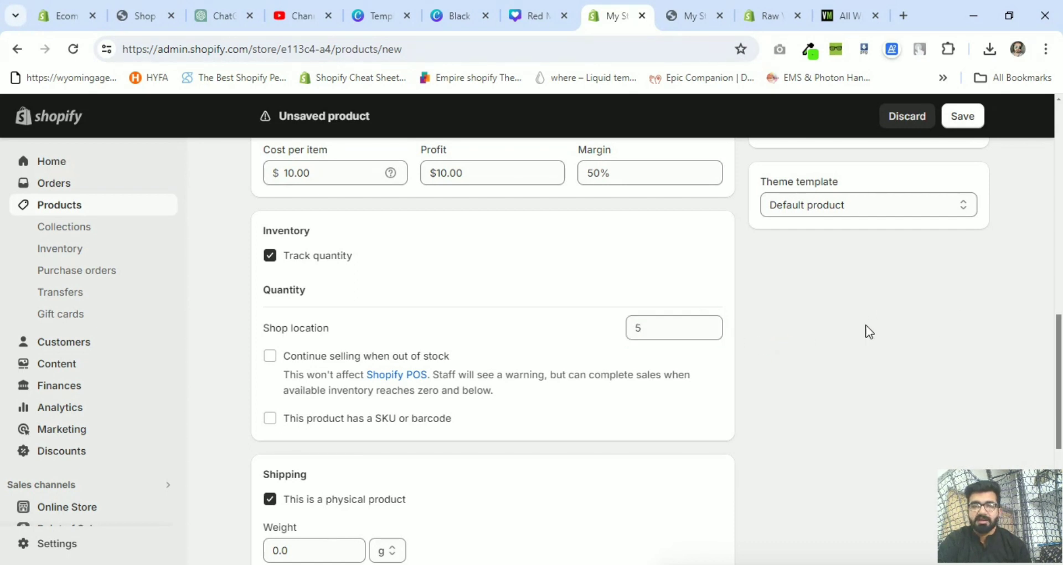
# - Enable the SKU or barcode option and enter Shirt123 as the product's SKU
pyautogui.moveTo(1057, 336); pyautogui.dragTo(1060, 374)
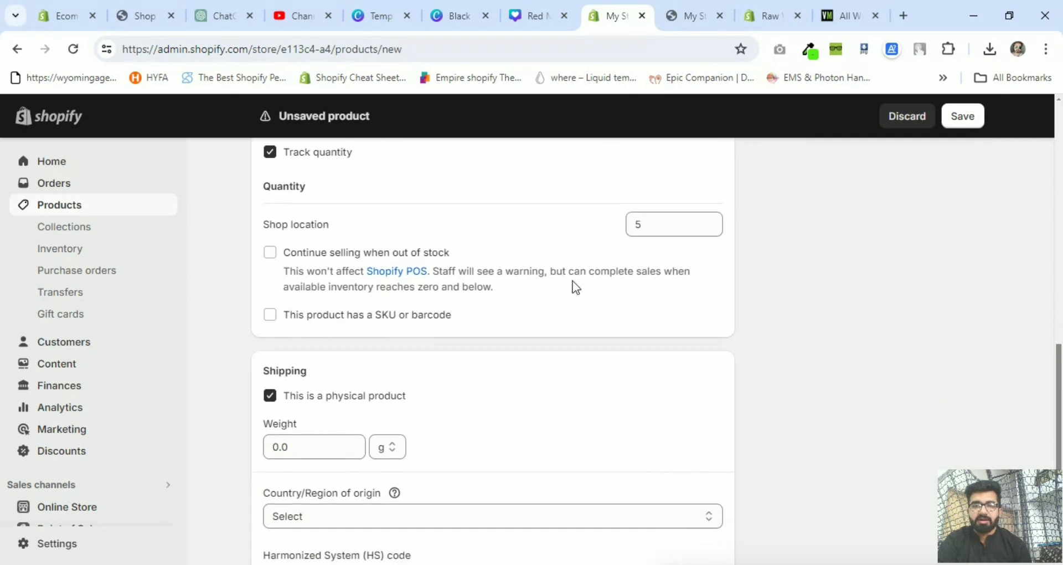
pyautogui.click(299, 317)
pyautogui.click(326, 376)
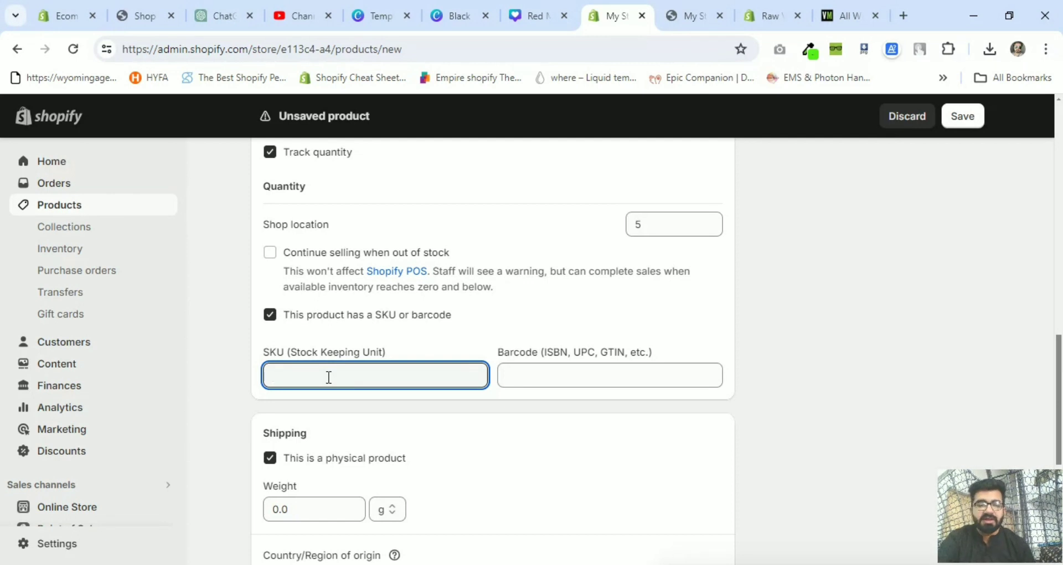
pyautogui.write('hirt123')
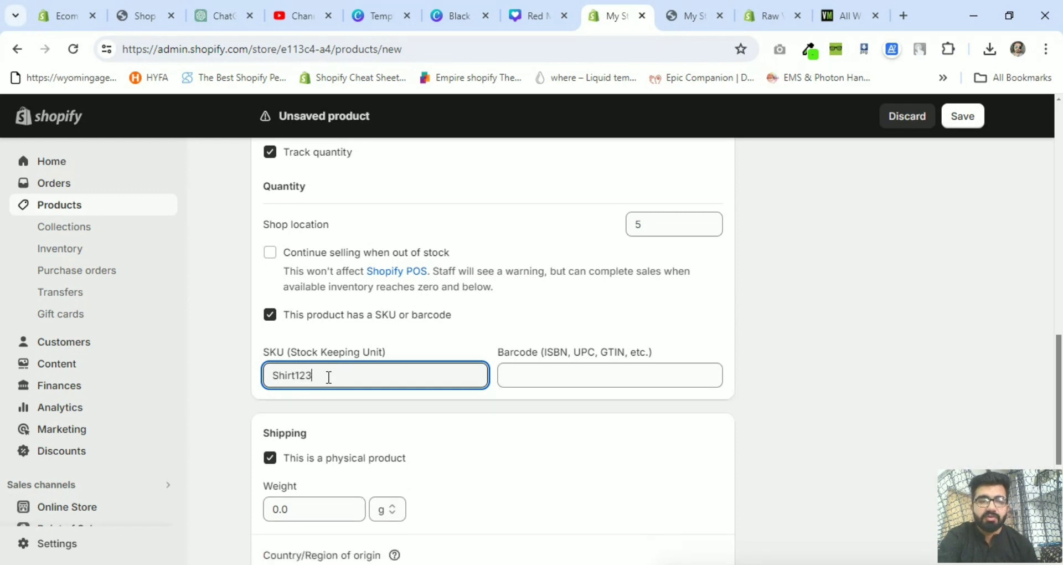
pyautogui.click(355, 412)
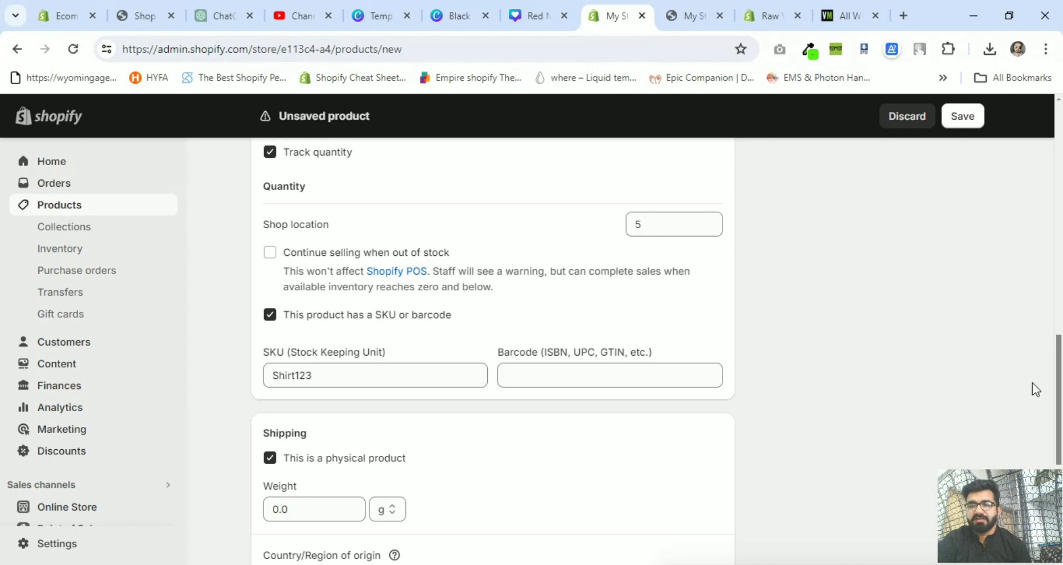
# - Set the shipping weight of the physical product to 200 g
pyautogui.moveTo(1057, 387); pyautogui.dragTo(1058, 435)
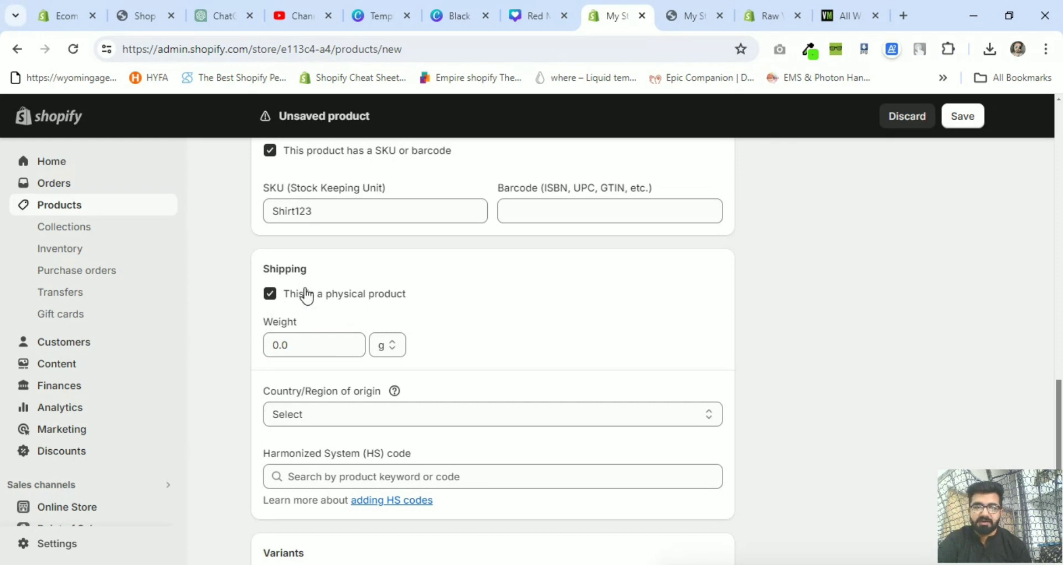
pyautogui.click(287, 345)
pyautogui.write('200')
pyautogui.click(562, 360)
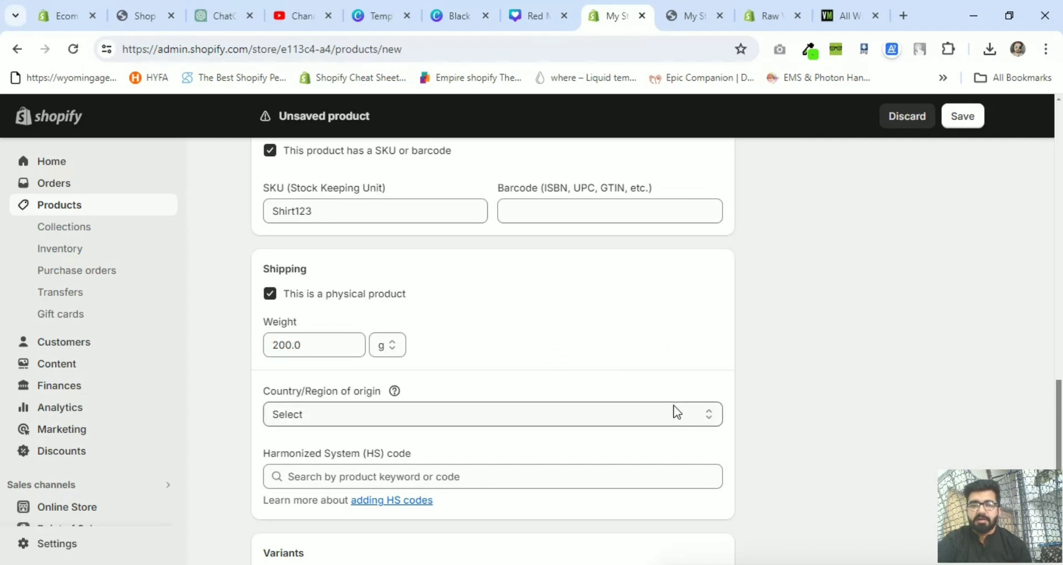
pyautogui.click(651, 413)
pyautogui.click(652, 413)
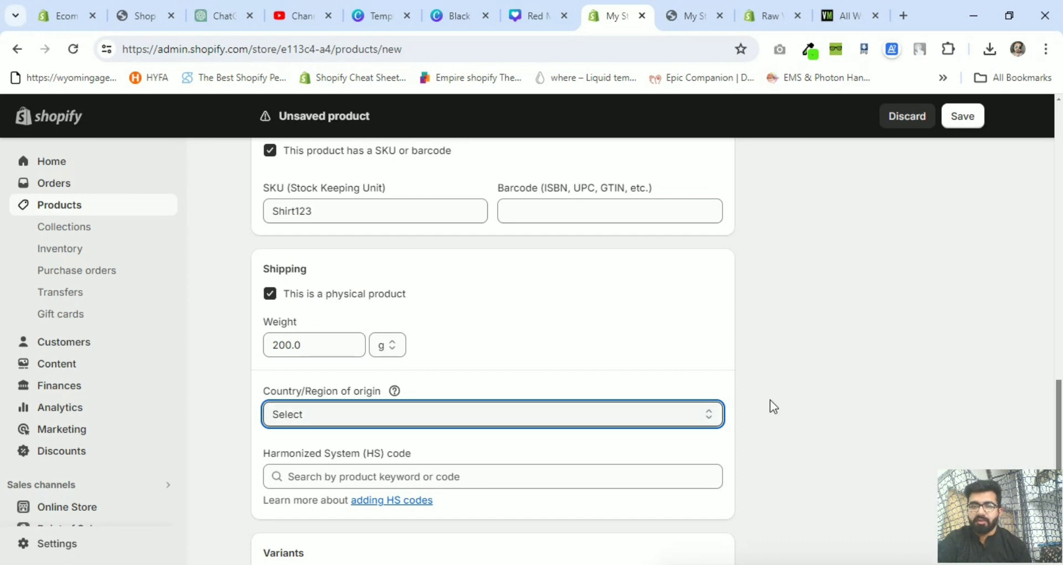
pyautogui.click(805, 395)
# - Add a Color variant option to the product with the values White and Black
pyautogui.moveTo(1059, 412); pyautogui.dragTo(1059, 475)
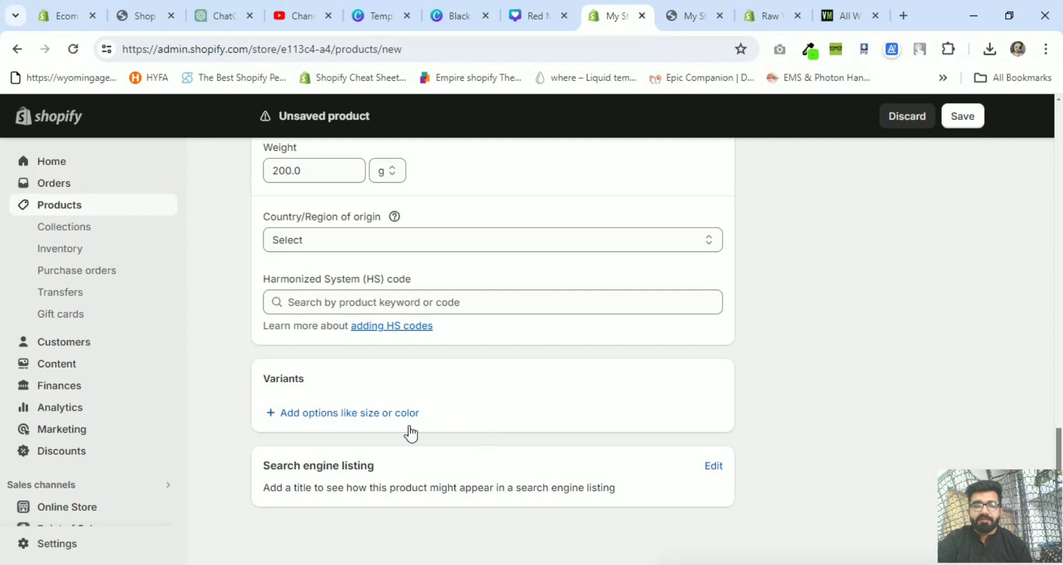
pyautogui.click(361, 413)
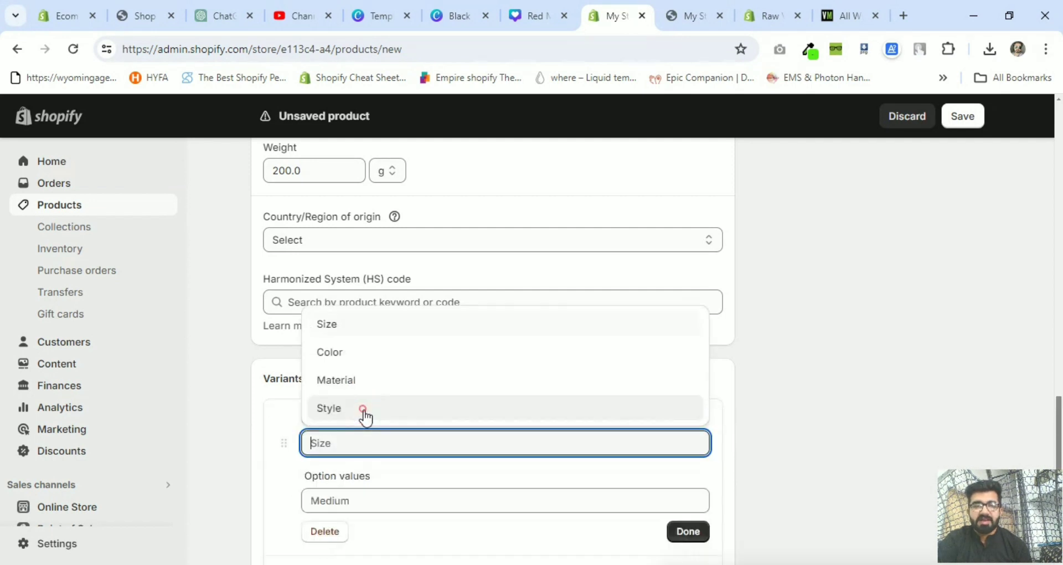
pyautogui.click(276, 438)
pyautogui.click(340, 446)
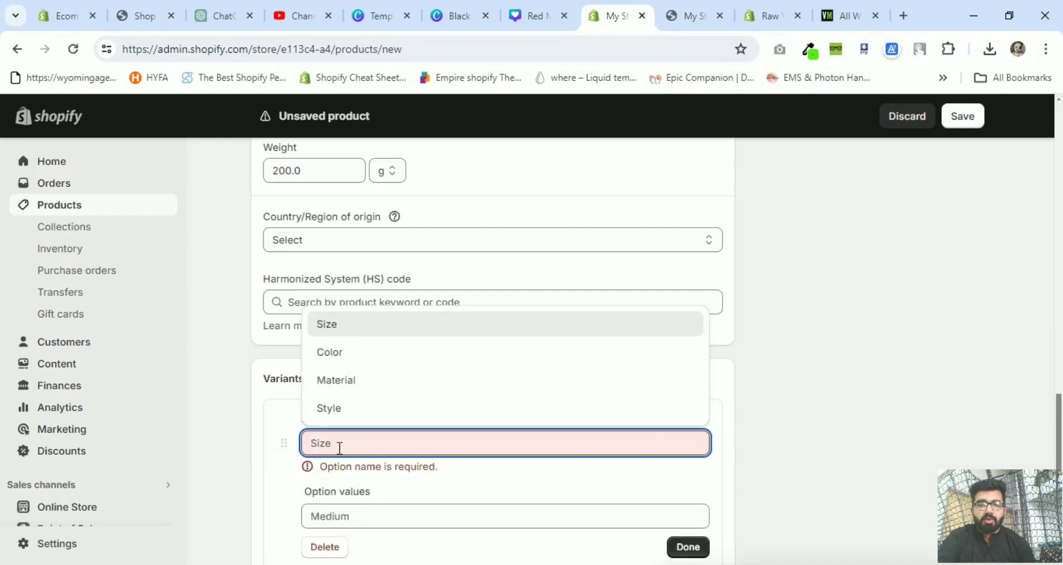
pyautogui.click(325, 353)
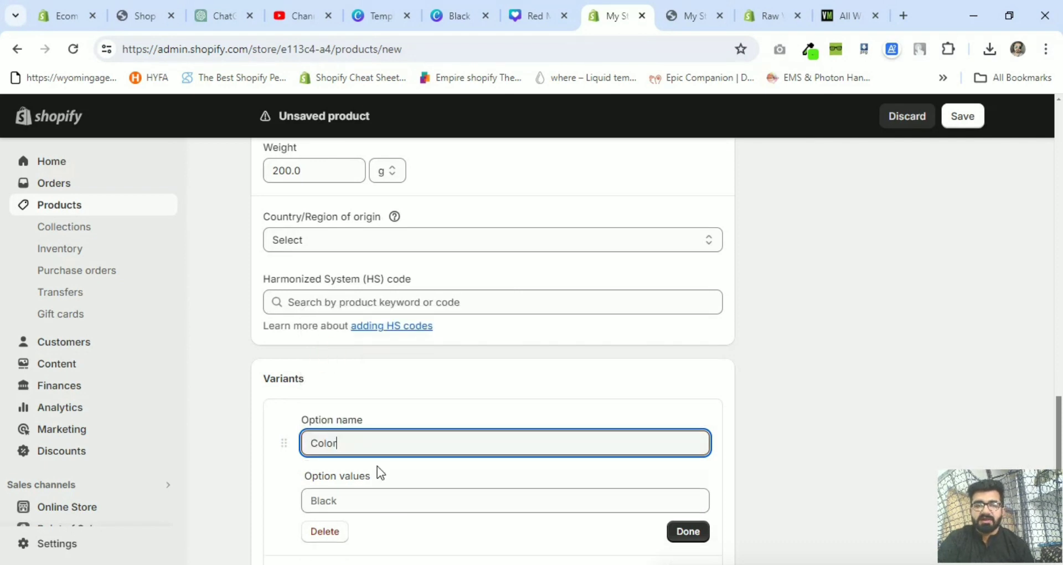
pyautogui.click(380, 500)
pyautogui.write('White')
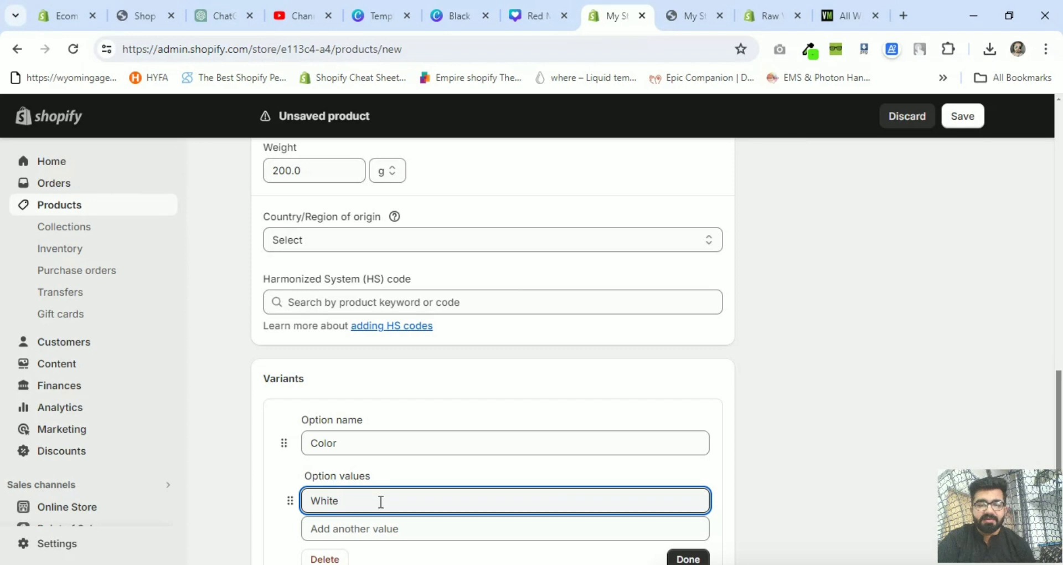
pyautogui.click(379, 530)
pyautogui.write('Blac')
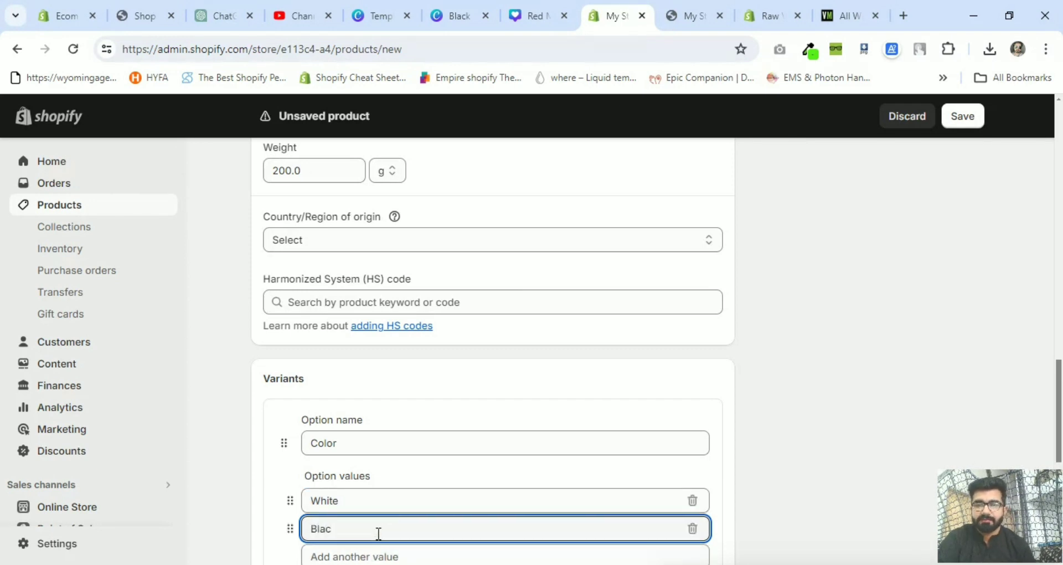
pyautogui.write('k')
pyautogui.click(822, 473)
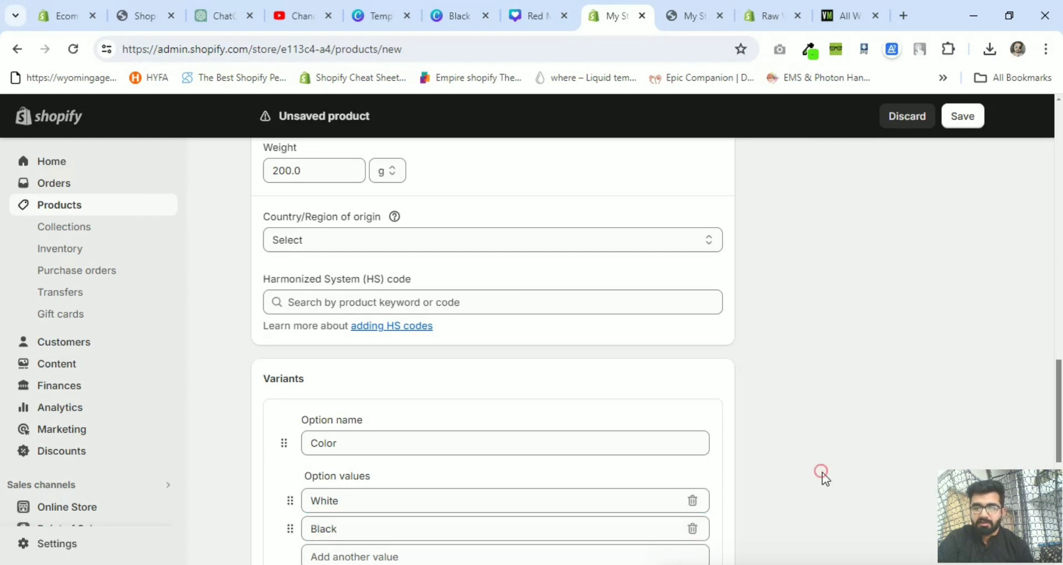
pyautogui.scroll(-3, 1059, 429)
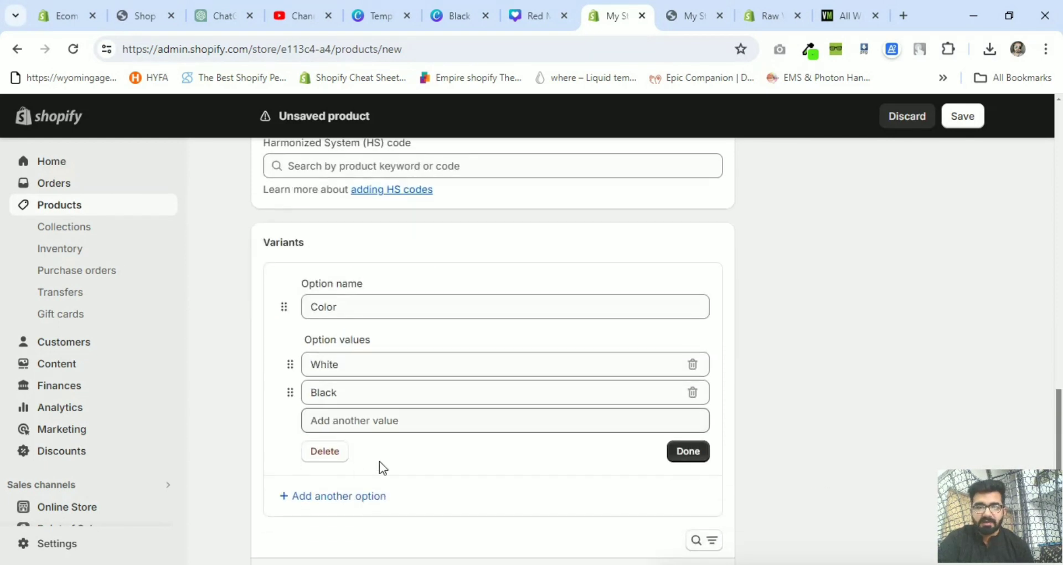
pyautogui.click(676, 460)
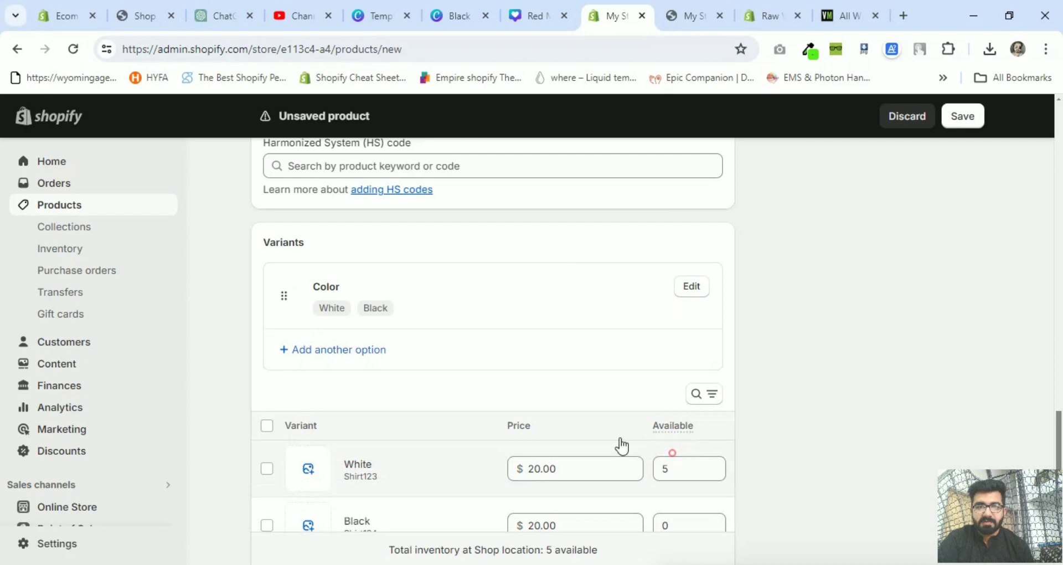
# - Add a second variant option named Size with the values XS, S, M and L
pyautogui.click(346, 354)
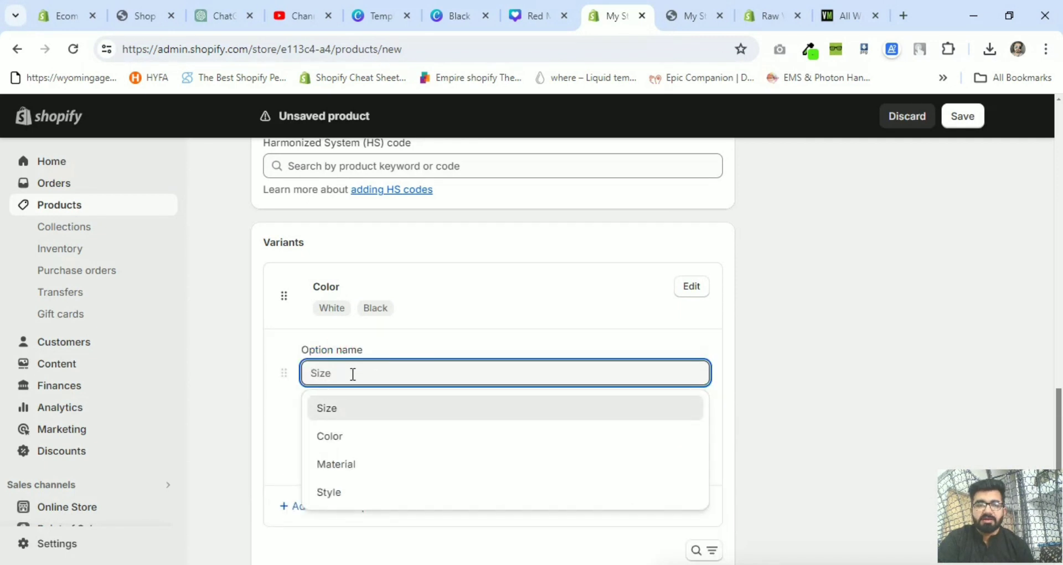
pyautogui.click(351, 408)
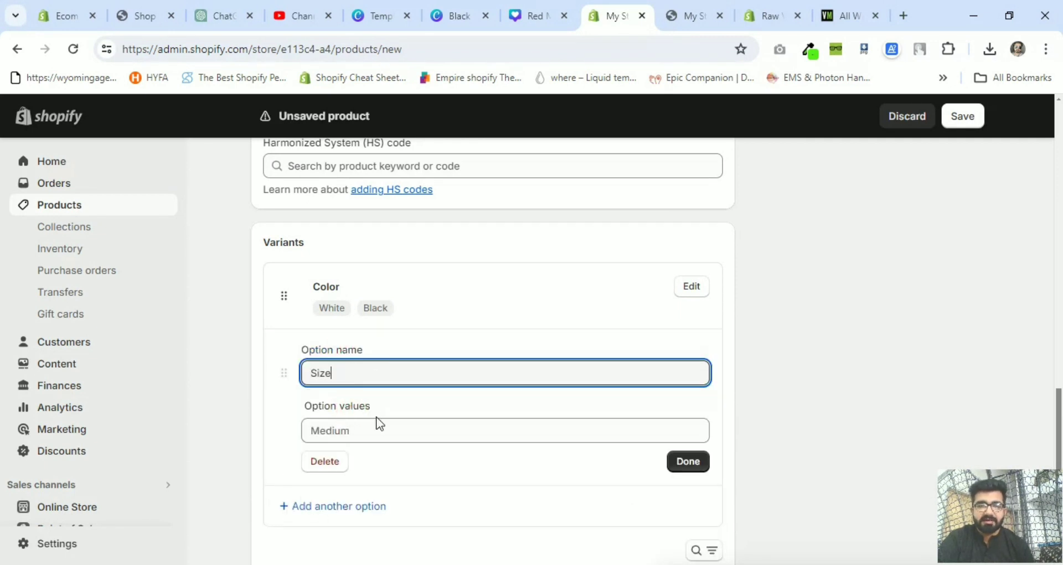
pyautogui.click(371, 431)
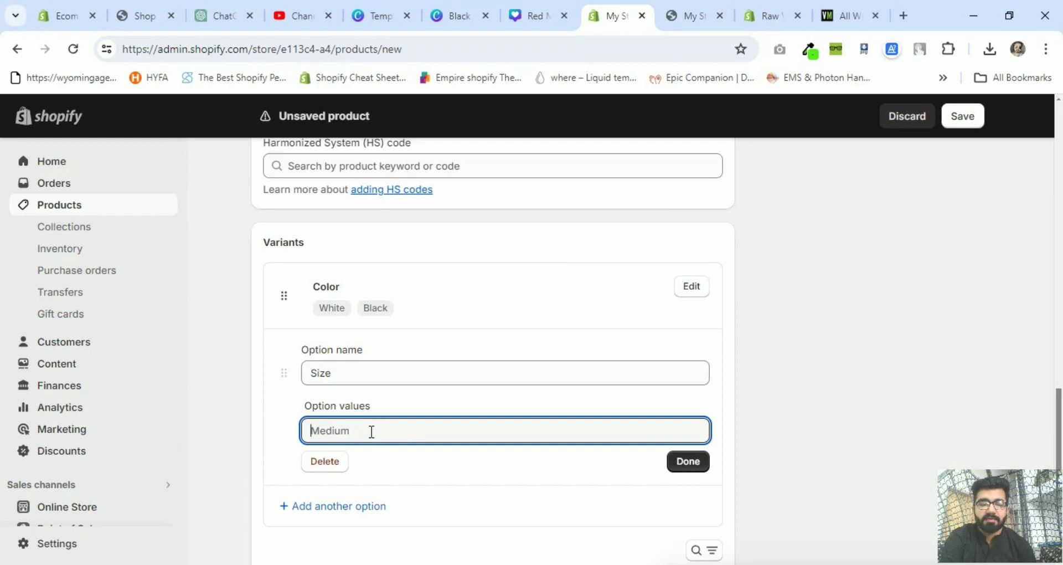
pyautogui.write('XS')
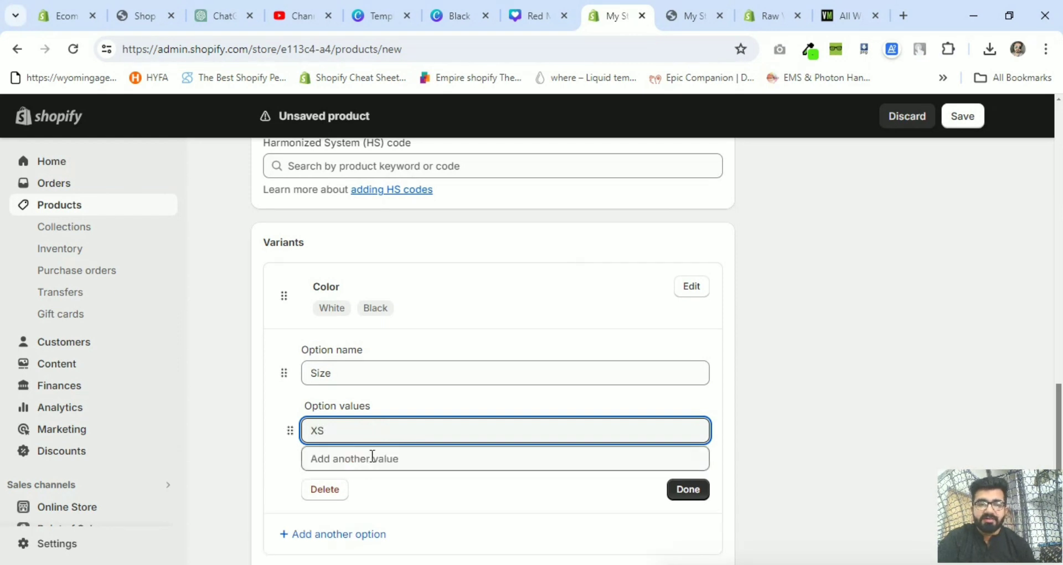
pyautogui.click(372, 460)
pyautogui.write('S')
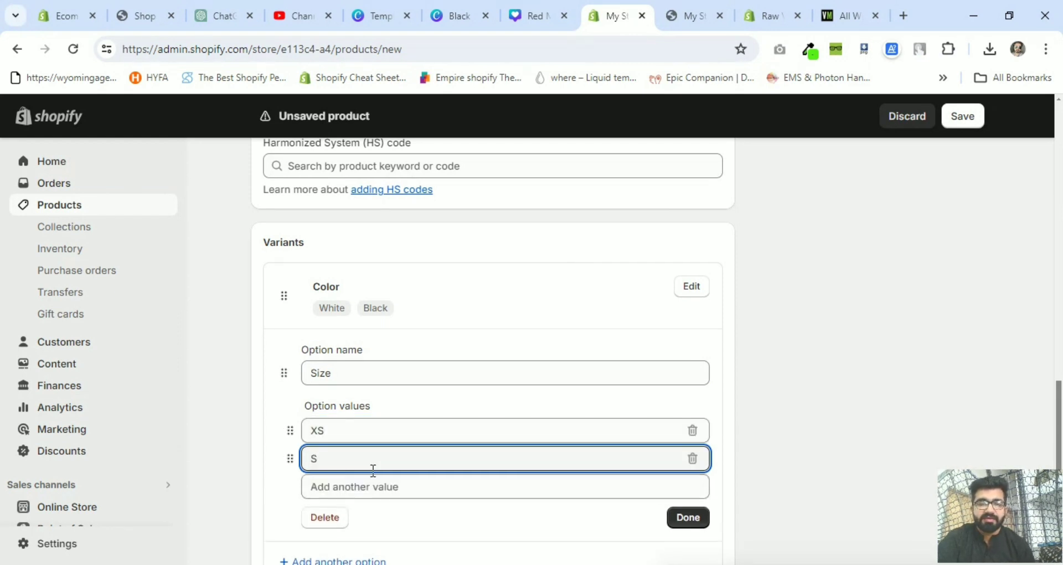
pyautogui.click(373, 485)
pyautogui.write('M')
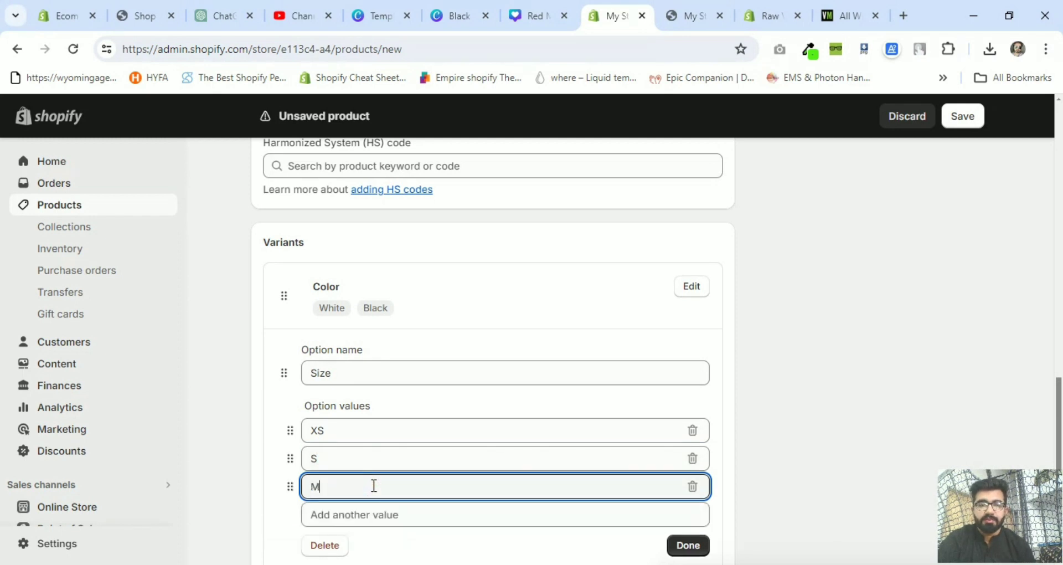
pyautogui.click(375, 517)
pyautogui.write('L')
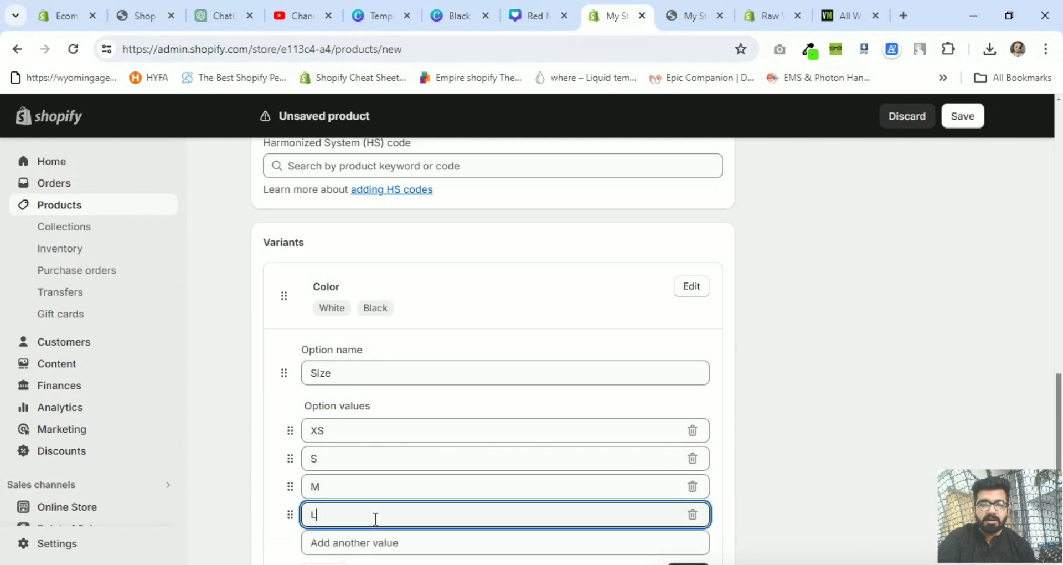
# - Extend the Size option with the values XL and XXL, keeping the option in the product's variants
pyautogui.click(371, 544)
pyautogui.write('XL')
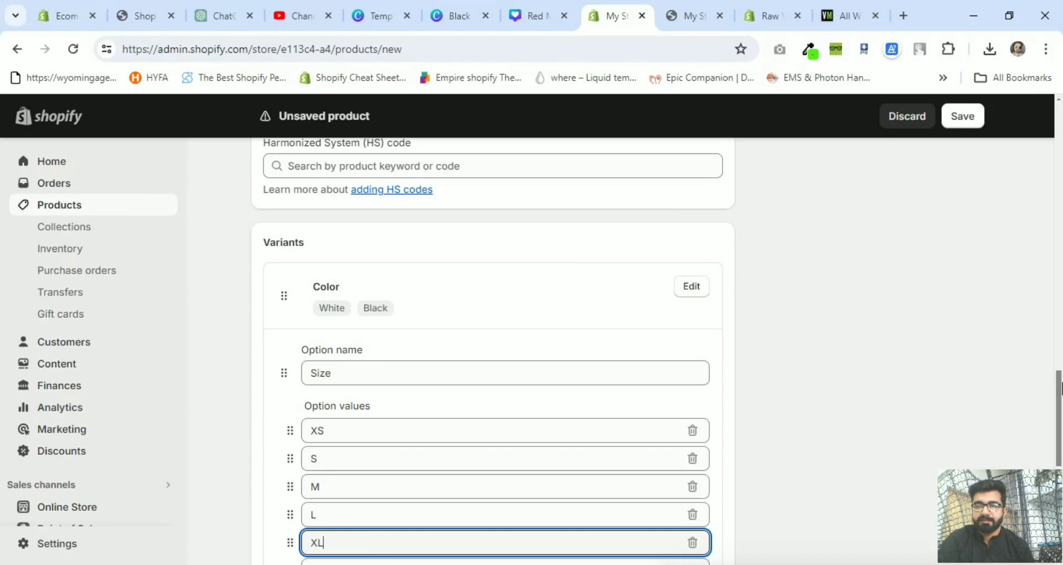
pyautogui.scroll(-2, 1060, 388)
pyautogui.click(395, 455)
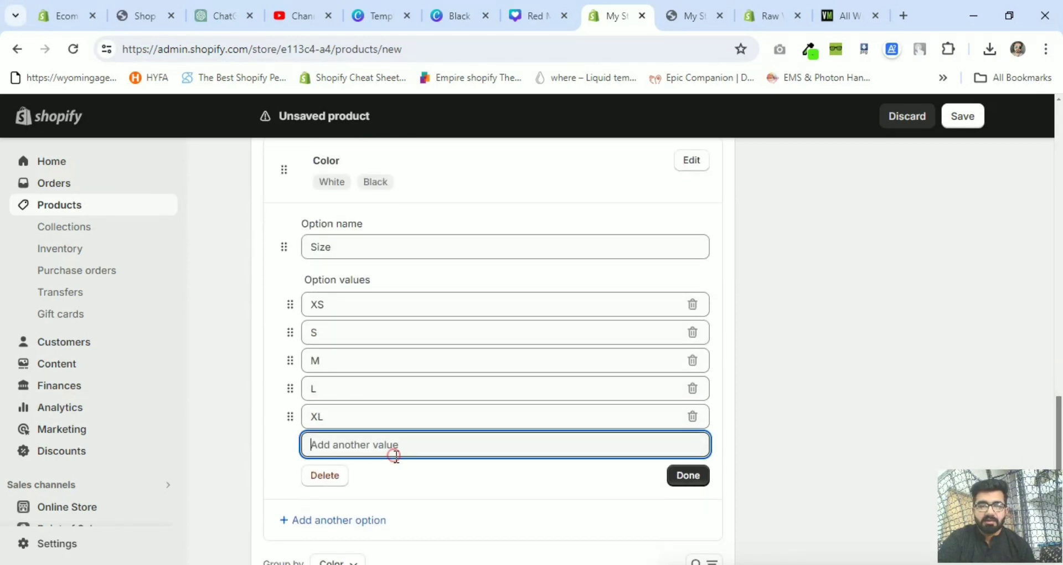
pyautogui.write('XXL')
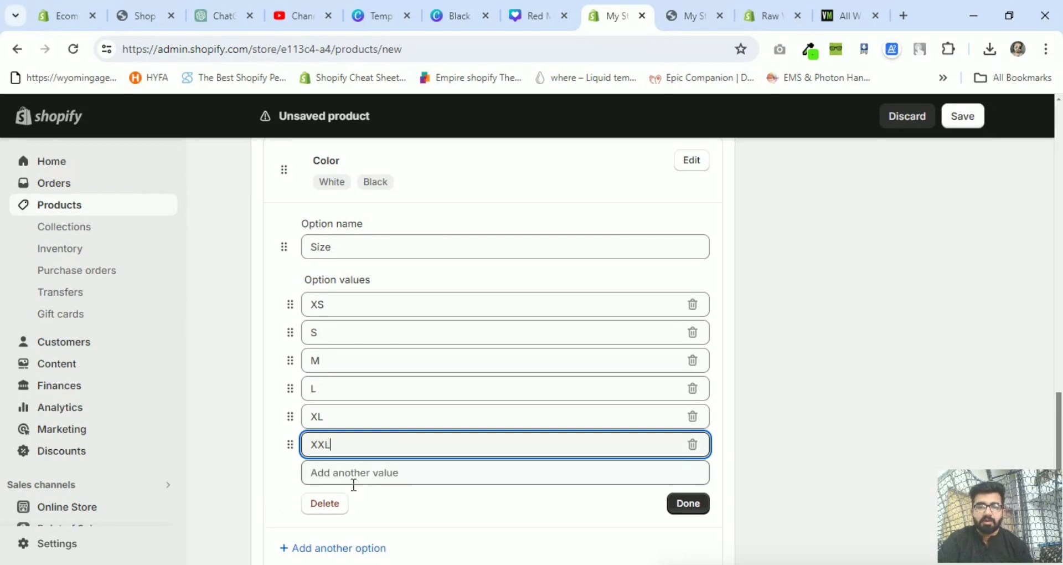
pyautogui.click(325, 503)
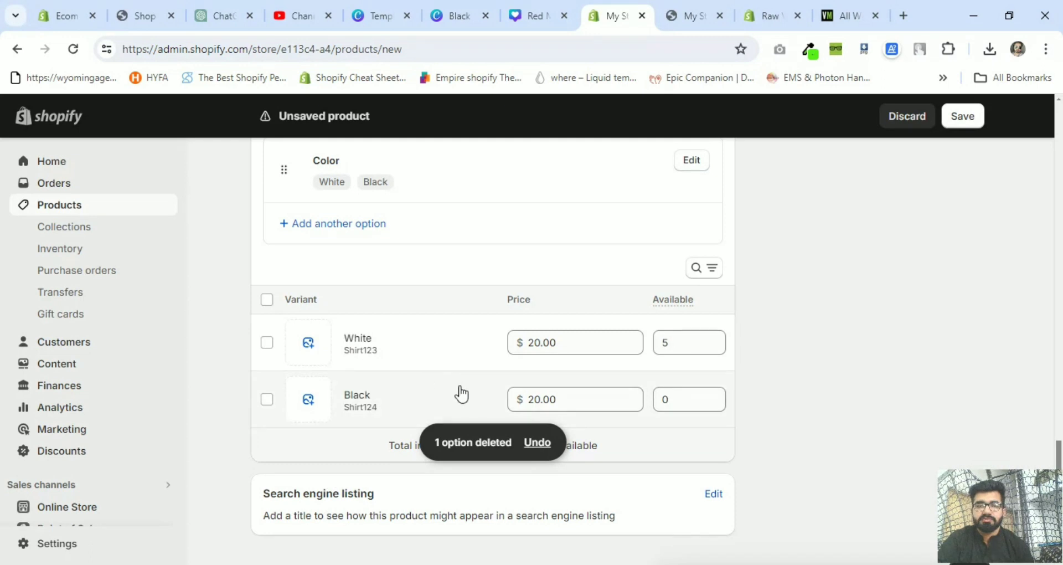
pyautogui.click(537, 444)
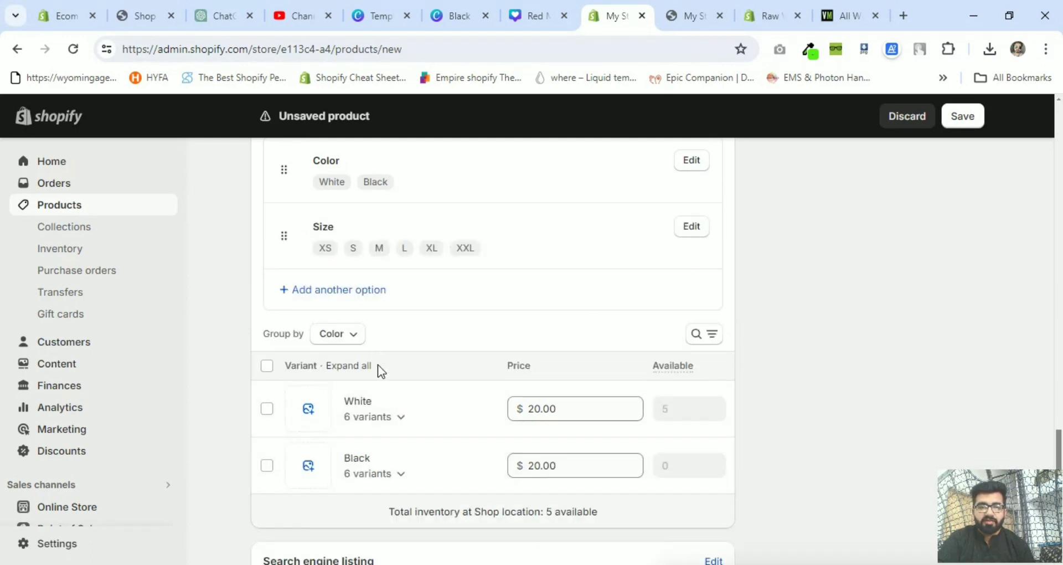
# - Group the variant list by size and switch the grouping back to color
pyautogui.click(338, 335)
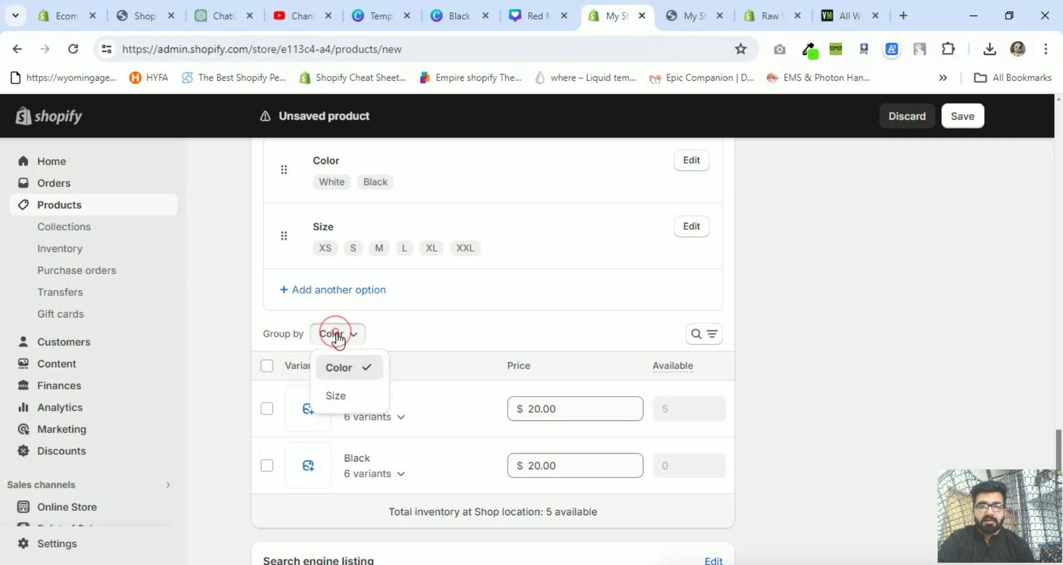
pyautogui.click(340, 392)
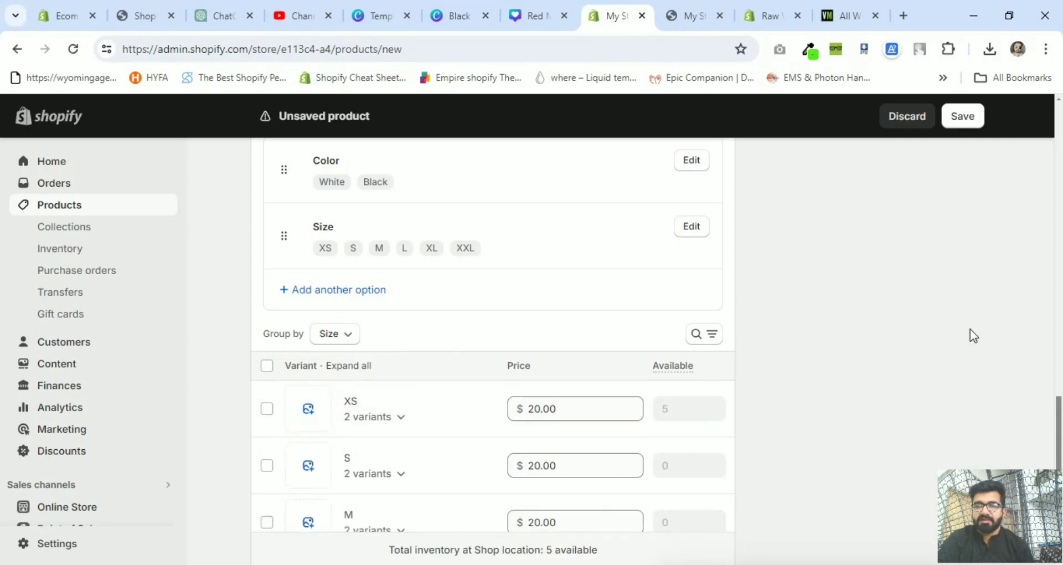
pyautogui.moveTo(1058, 414); pyautogui.dragTo(1057, 435)
pyautogui.click(339, 253)
pyautogui.click(347, 287)
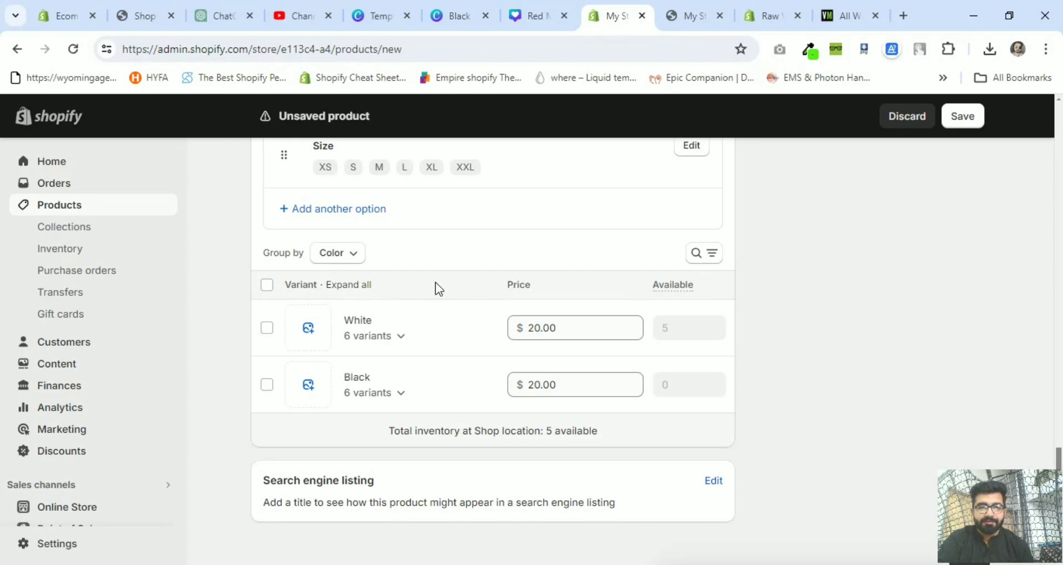
# - Assign the white T-shirt image to the White variants and the black T-shirt image to the Black variants
pyautogui.click(313, 328)
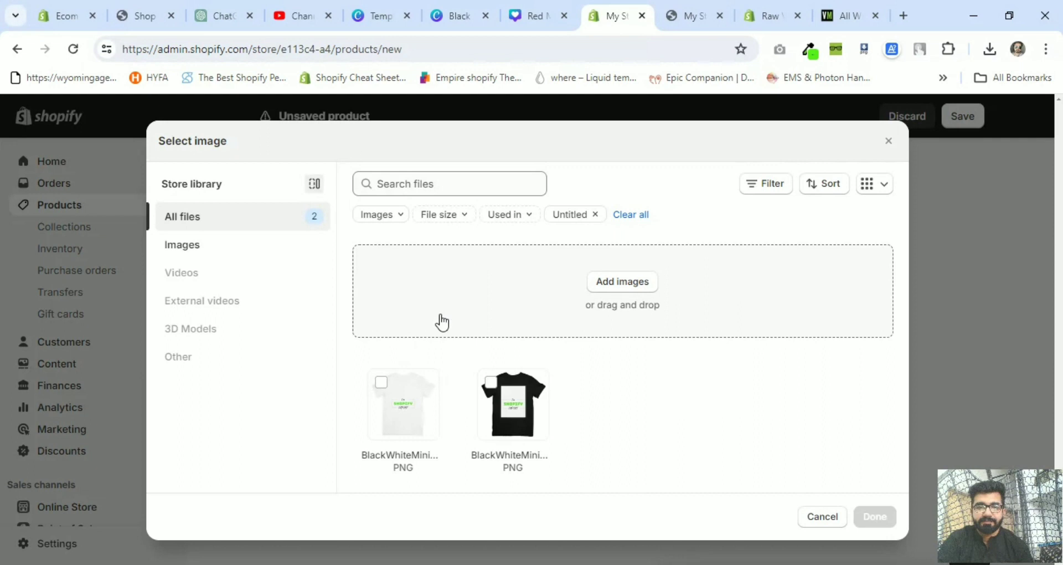
pyautogui.click(382, 382)
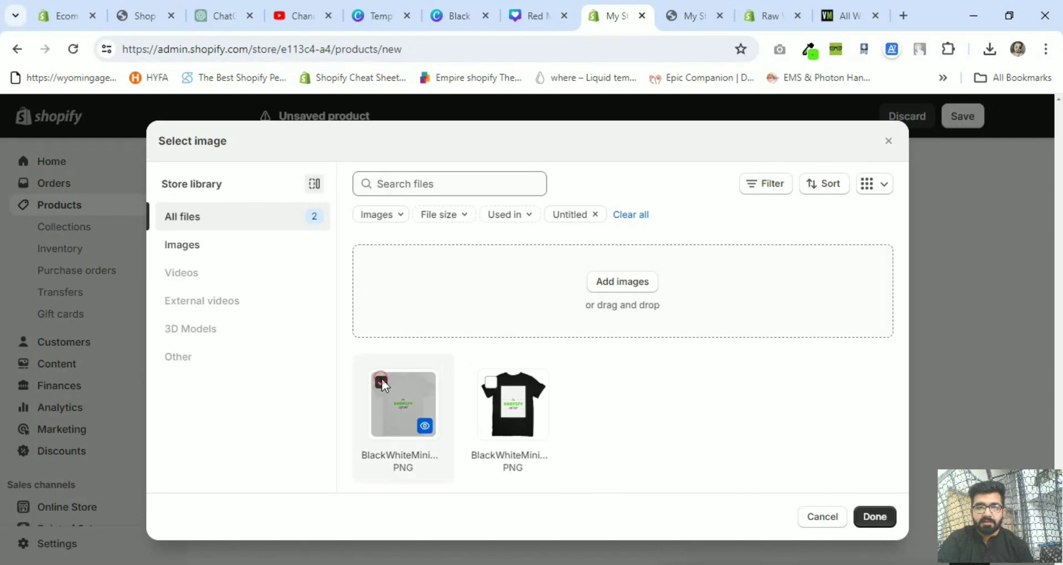
pyautogui.click(875, 517)
pyautogui.click(307, 388)
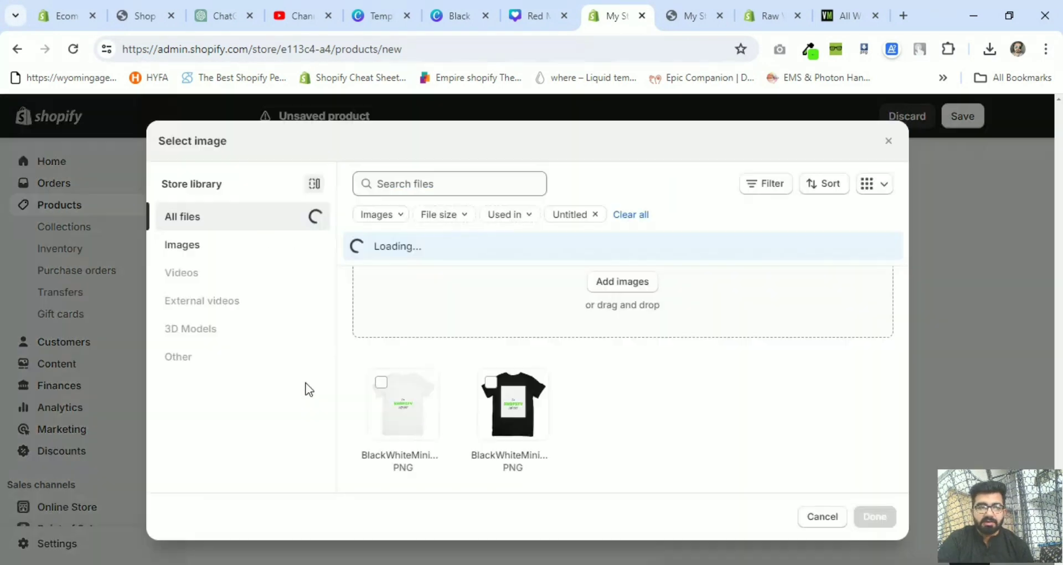
pyautogui.click(489, 383)
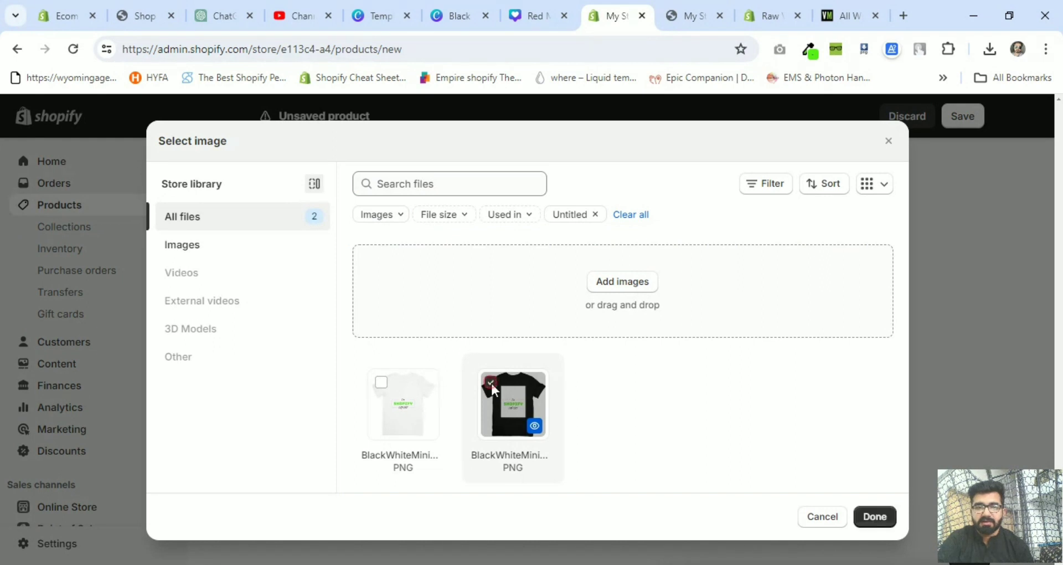
pyautogui.click(874, 519)
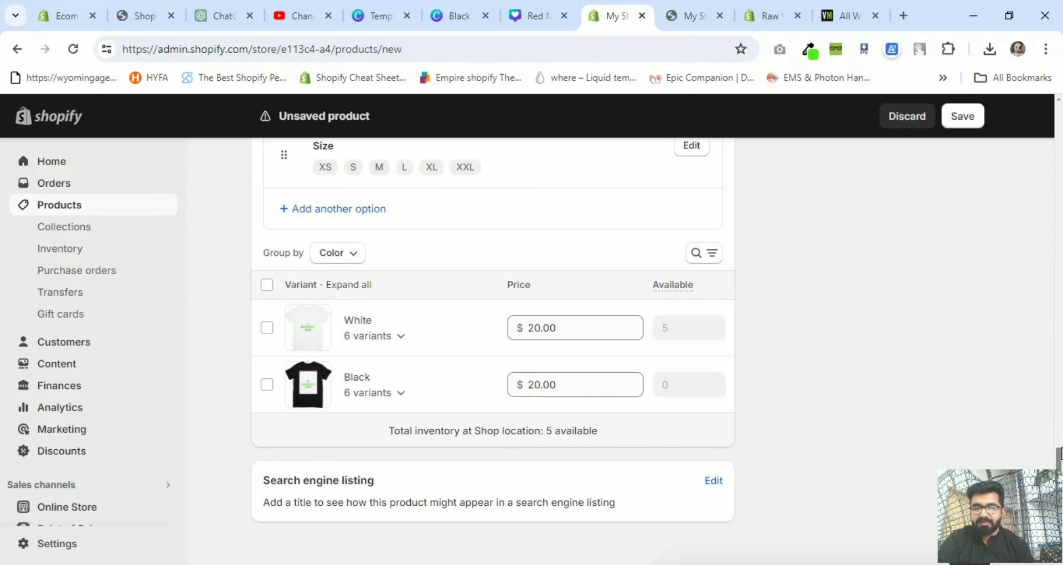
# - Try to save the product and fill in its title as "i am shopify expert T-shirt"
pyautogui.moveTo(1058, 456); pyautogui.dragTo(1059, 110)
pyautogui.click(959, 118)
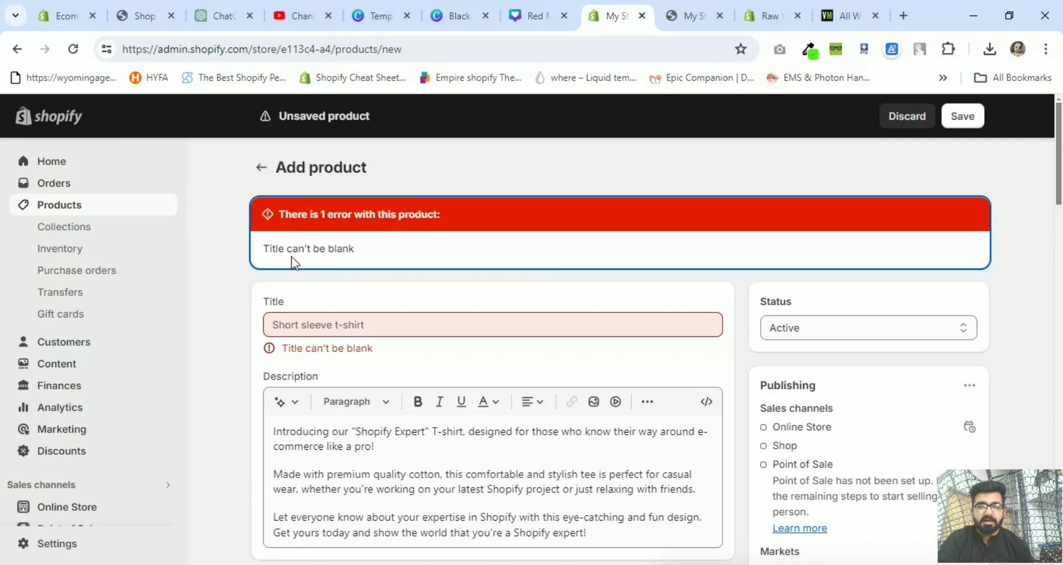
pyautogui.click(328, 329)
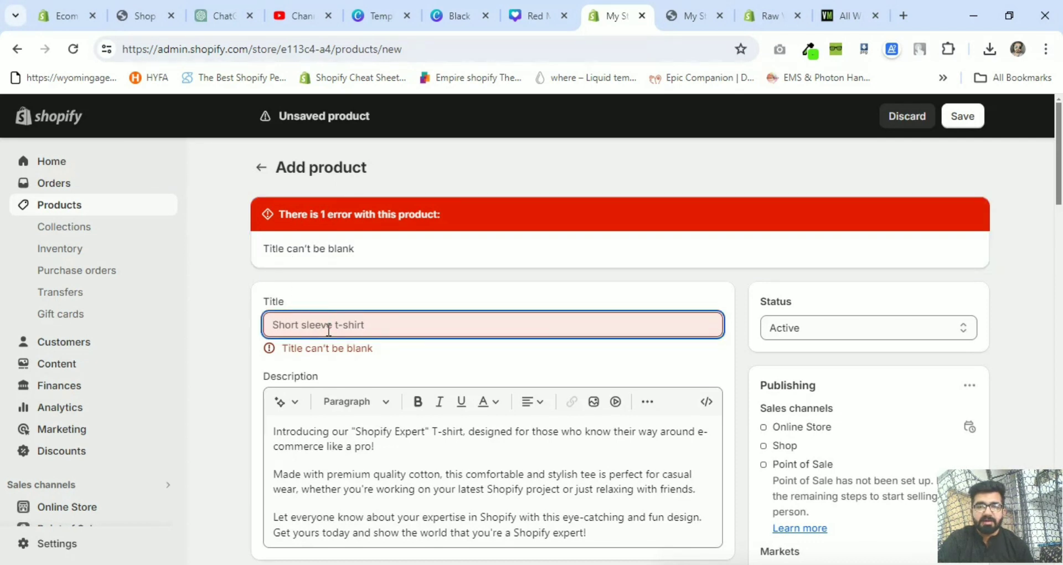
pyautogui.moveTo(1059, 188)
pyautogui.mouseDown()
pyautogui.moveTo(1059, 365)
pyautogui.moveTo(1061, 180)
pyautogui.mouseUp()
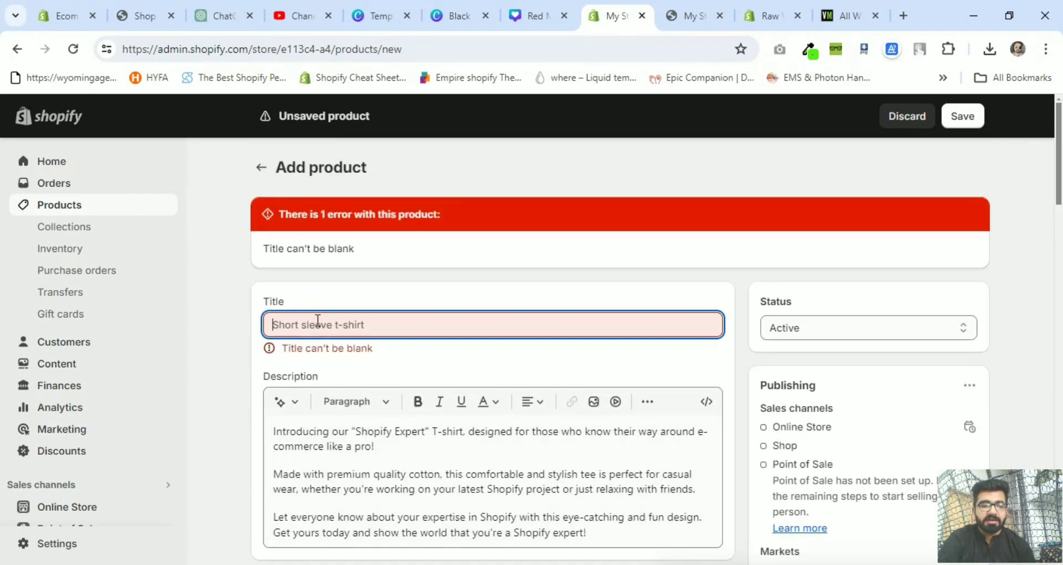
pyautogui.write('Ecom')
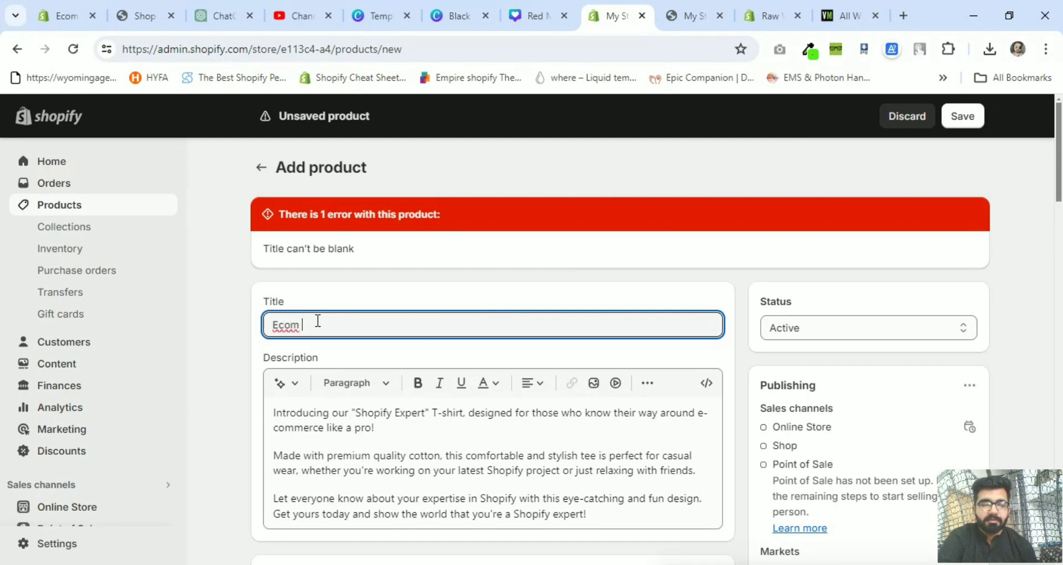
pyautogui.write('c')
pyautogui.press('BackSpace')
pyautogui.press('BackSpace')
pyautogui.write('i am shopify expert T-shirt')
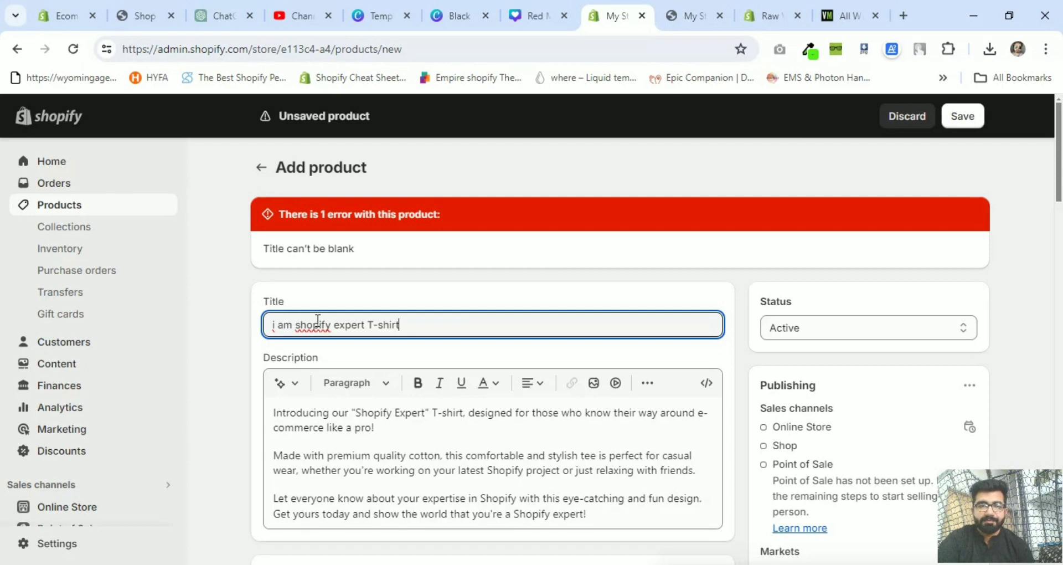
pyautogui.click(416, 298)
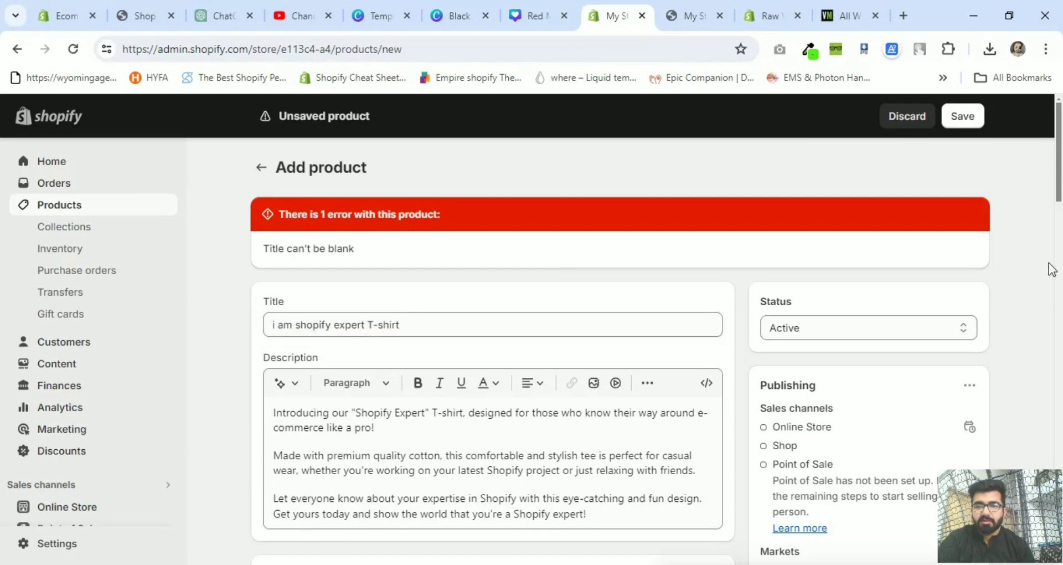
# - Save the T-shirt product now that its title is filled in
pyautogui.moveTo(1059, 194)
pyautogui.mouseDown()
pyautogui.moveTo(1059, 479)
pyautogui.moveTo(1061, 183)
pyautogui.mouseUp()
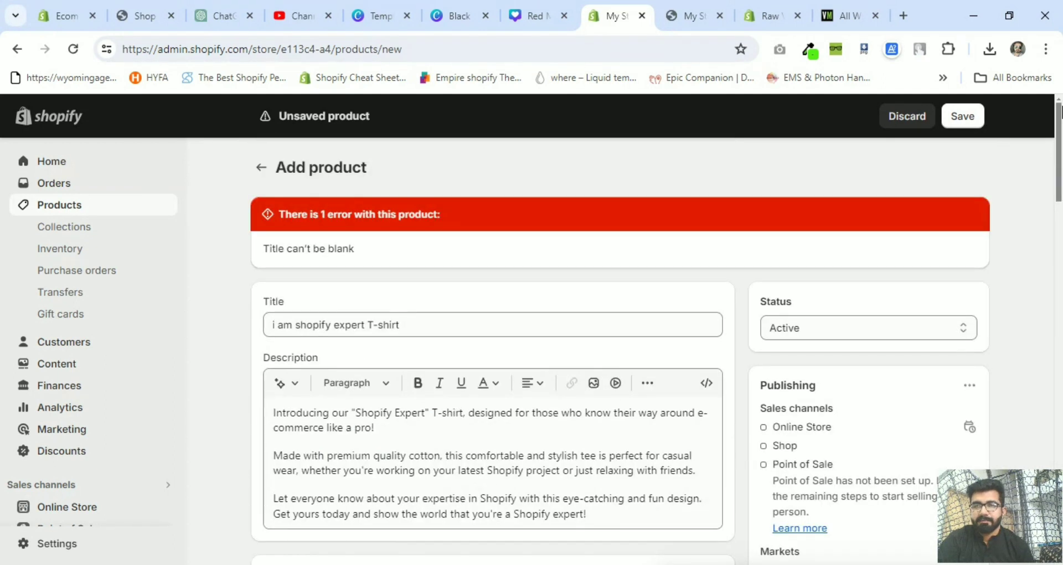
pyautogui.click(977, 123)
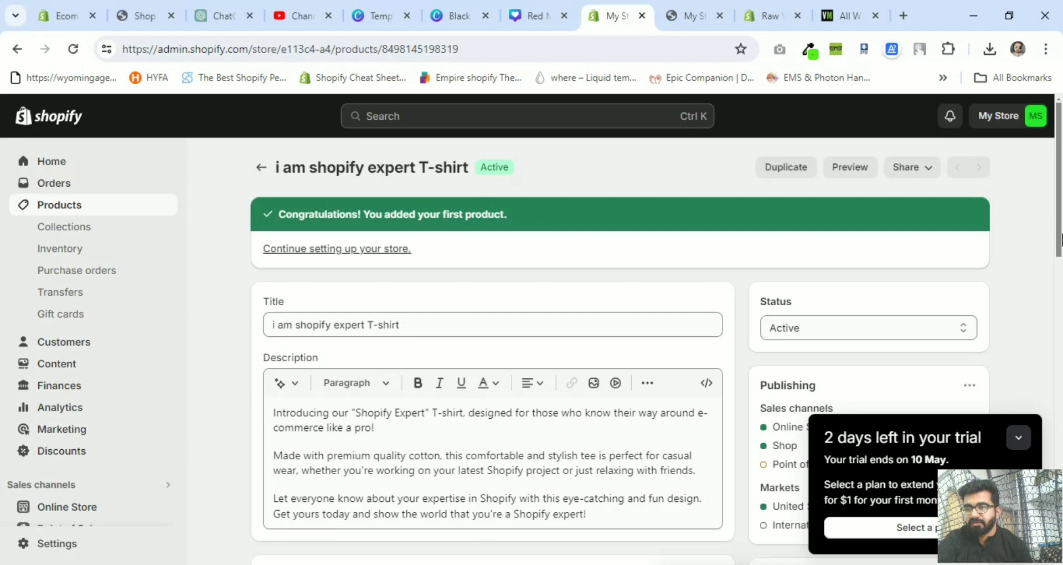
pyautogui.moveTo(1060, 239); pyautogui.dragTo(1060, 188)
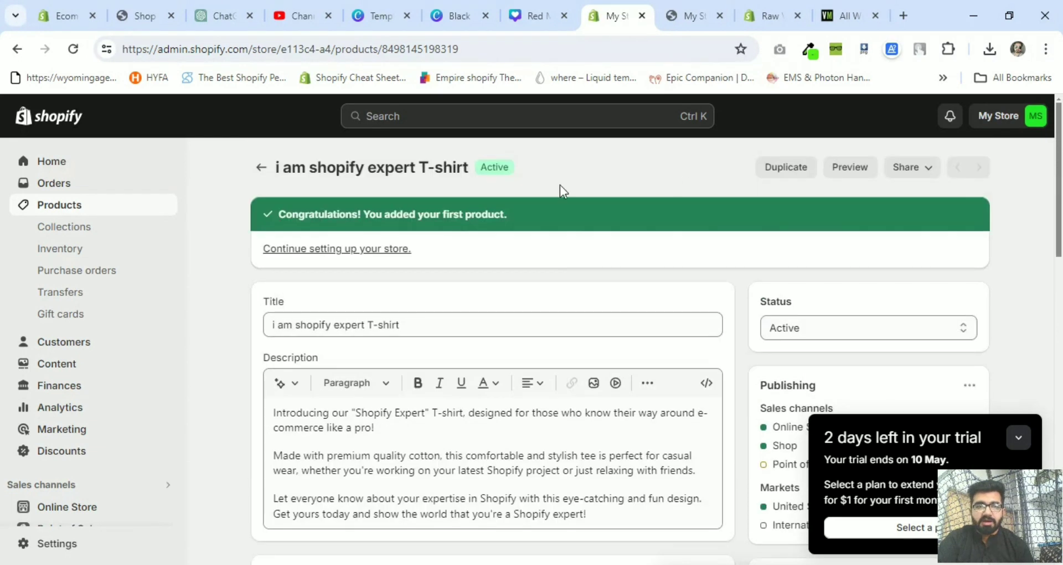
# - View the online store and open the "i am shopify expert T-shirt" product page from its catalog
pyautogui.moveTo(182, 283); pyautogui.dragTo(169, 415)
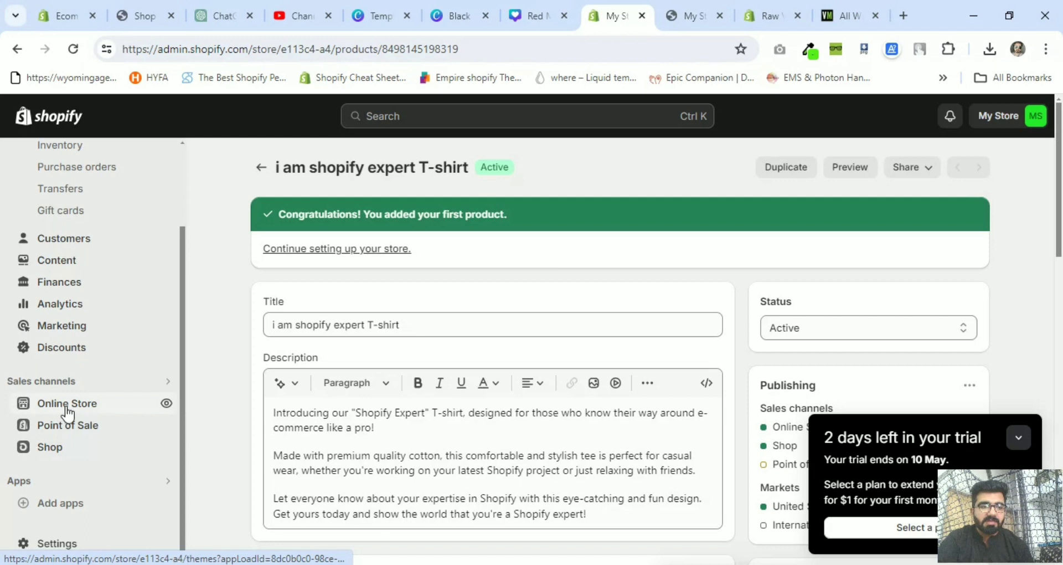
pyautogui.click(164, 405)
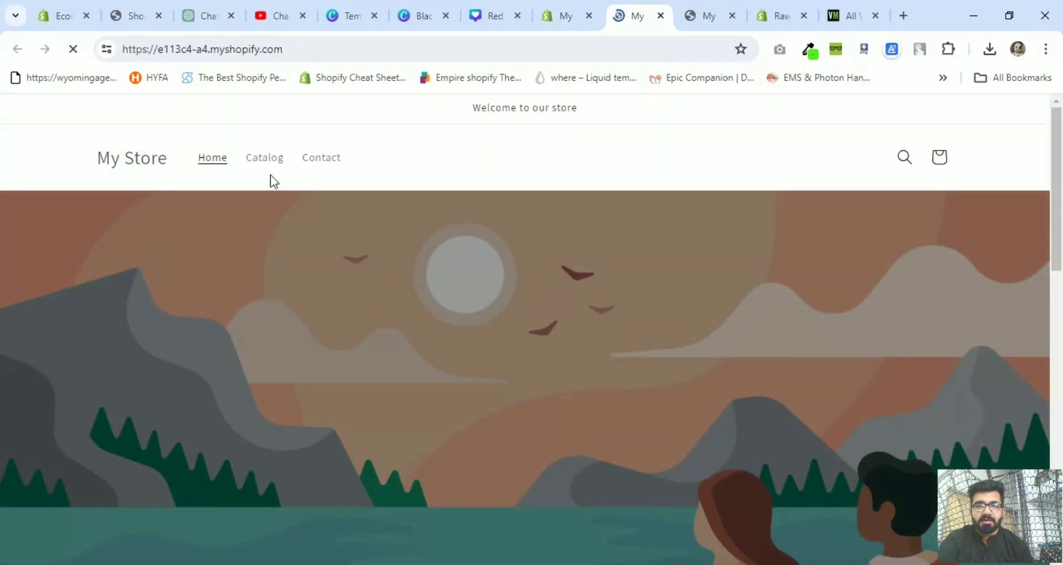
pyautogui.click(262, 161)
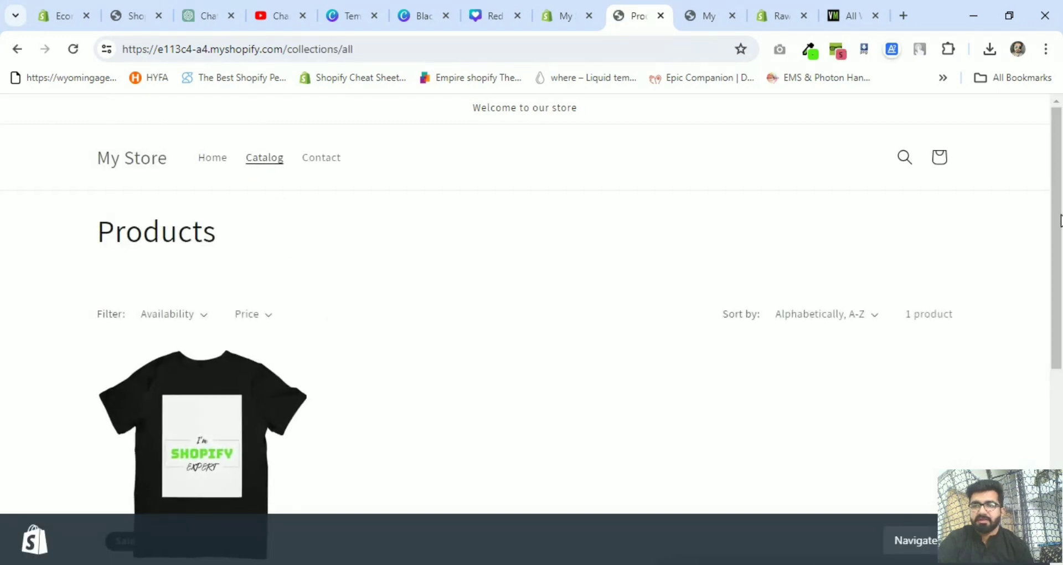
pyautogui.scroll(-3, 1052, 221)
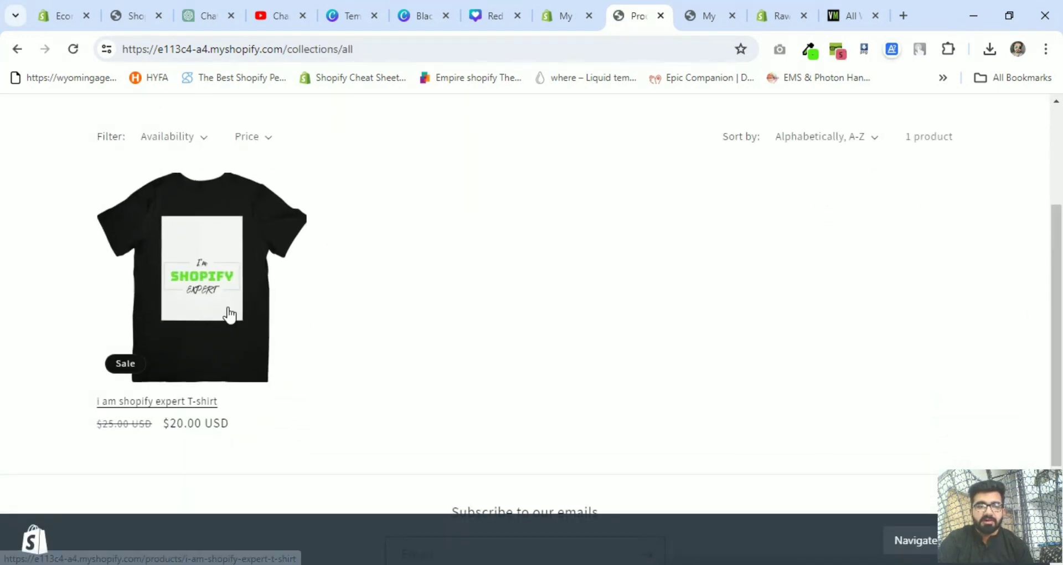
pyautogui.click(206, 293)
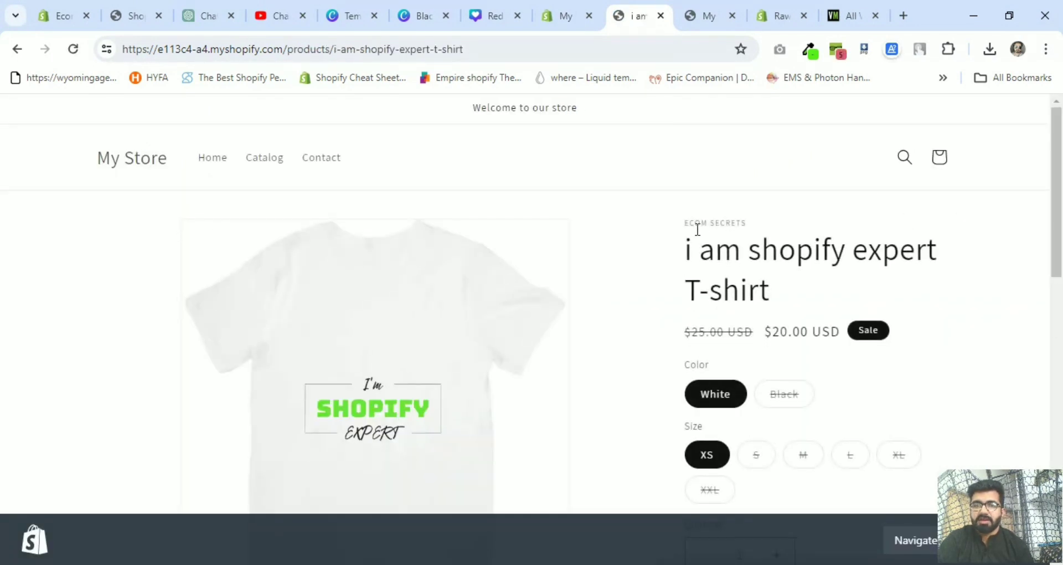
# - Examine the vendor name and product title on the storefront product page
pyautogui.moveTo(694, 225); pyautogui.dragTo(755, 226)
pyautogui.click(793, 251)
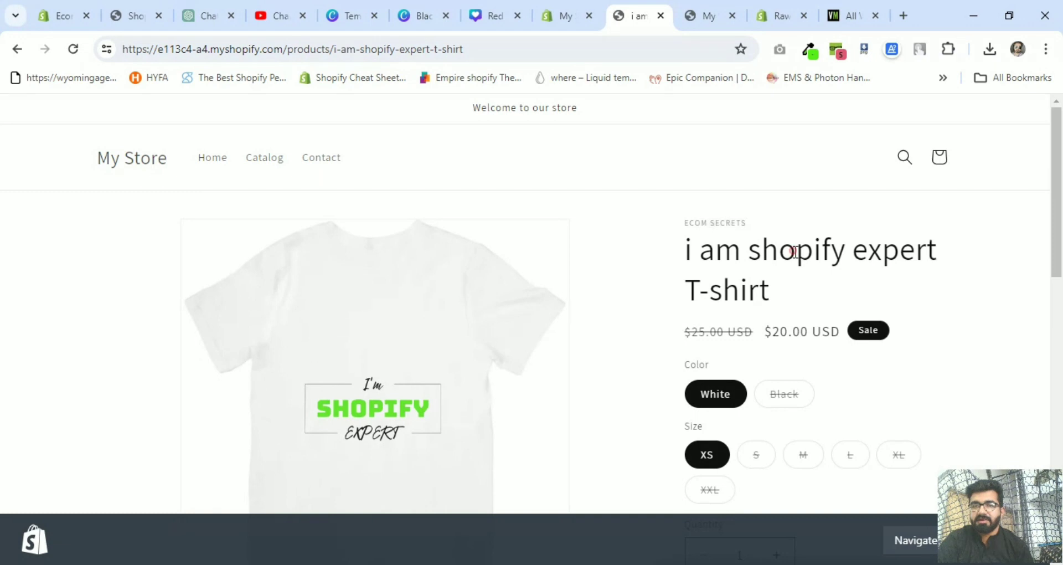
pyautogui.tripleClick(723, 257)
pyautogui.click(796, 299)
# - Check the storefront availability of the Black color in sizes M and L, then of the White color
pyautogui.moveTo(1058, 246); pyautogui.dragTo(1060, 294)
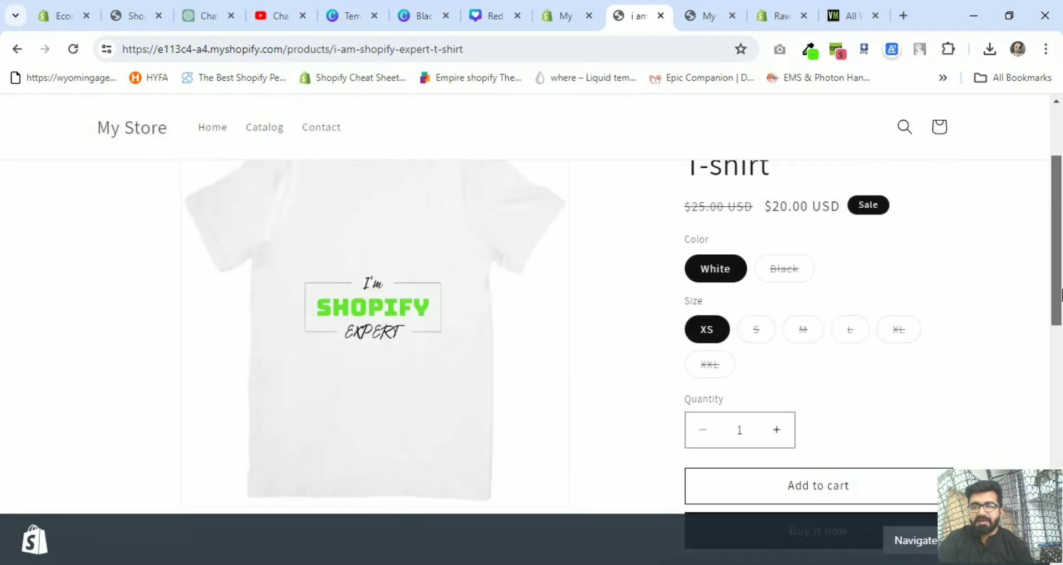
pyautogui.click(782, 276)
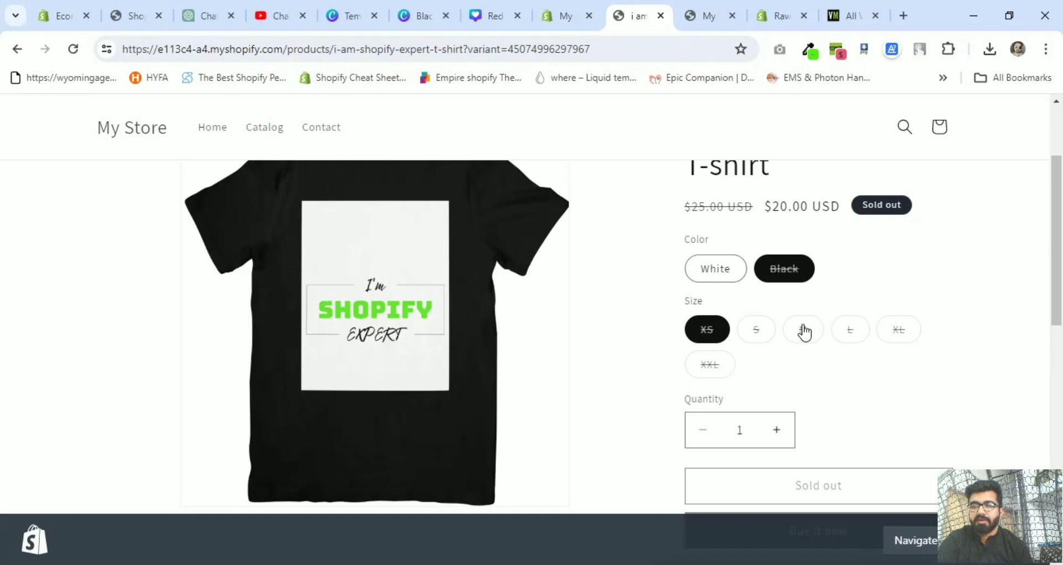
pyautogui.click(804, 330)
pyautogui.click(853, 330)
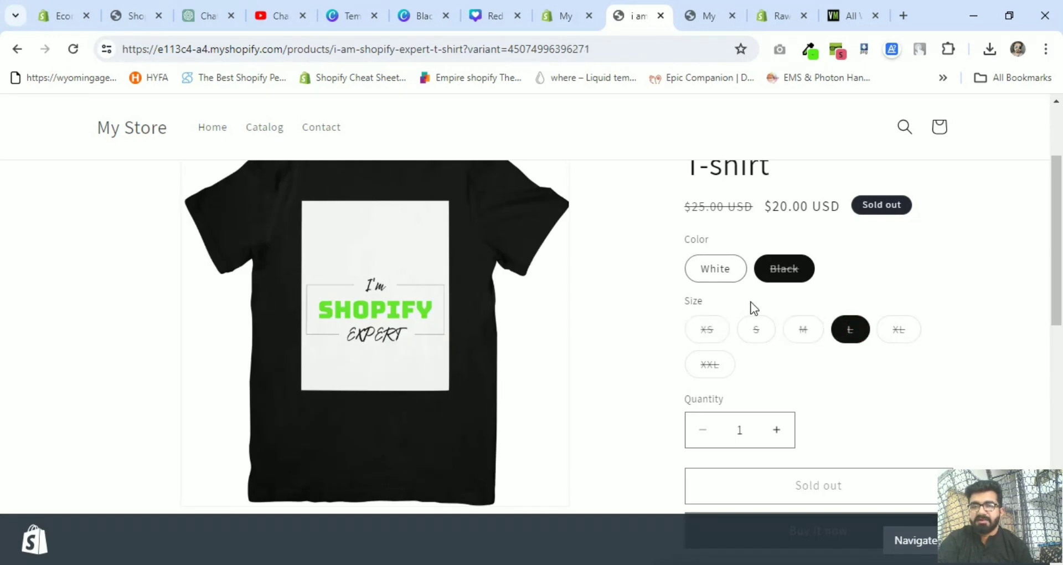
pyautogui.click(725, 273)
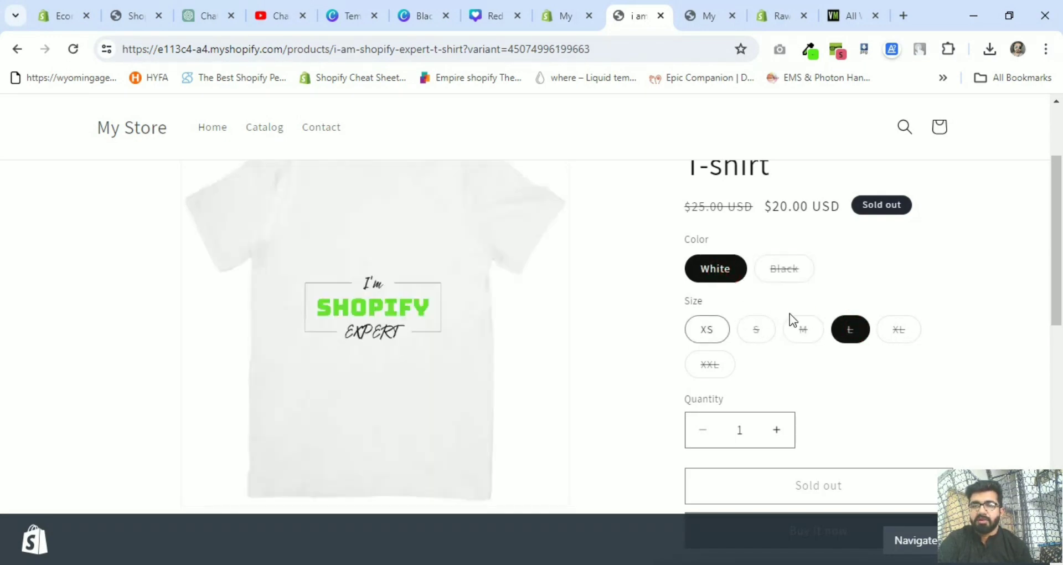
# - Return to the product in the Shopify admin and check the available quantities in its variant list
pyautogui.click(569, 11)
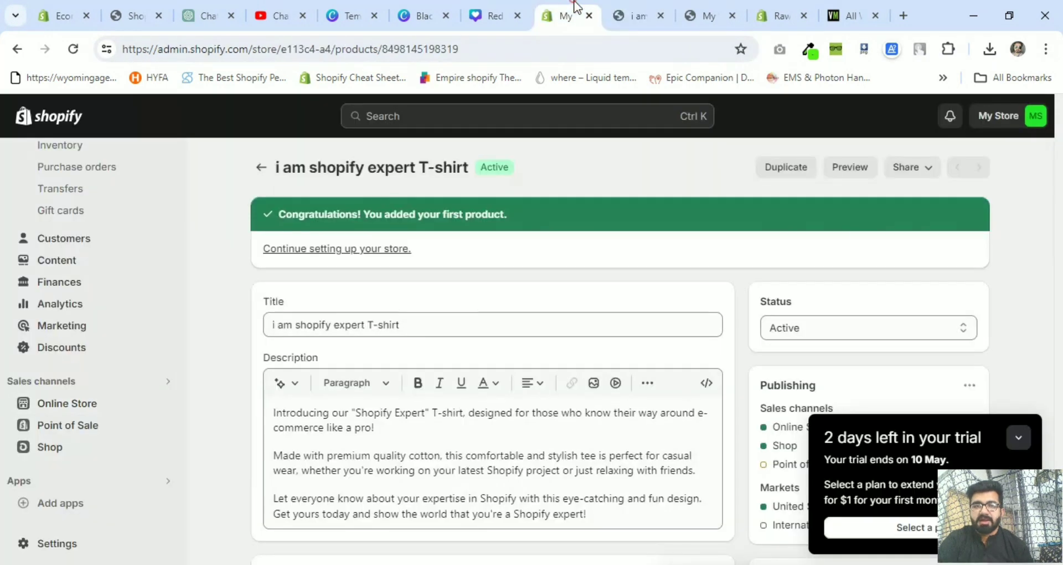
pyautogui.moveTo(1058, 232); pyautogui.dragTo(1055, 460)
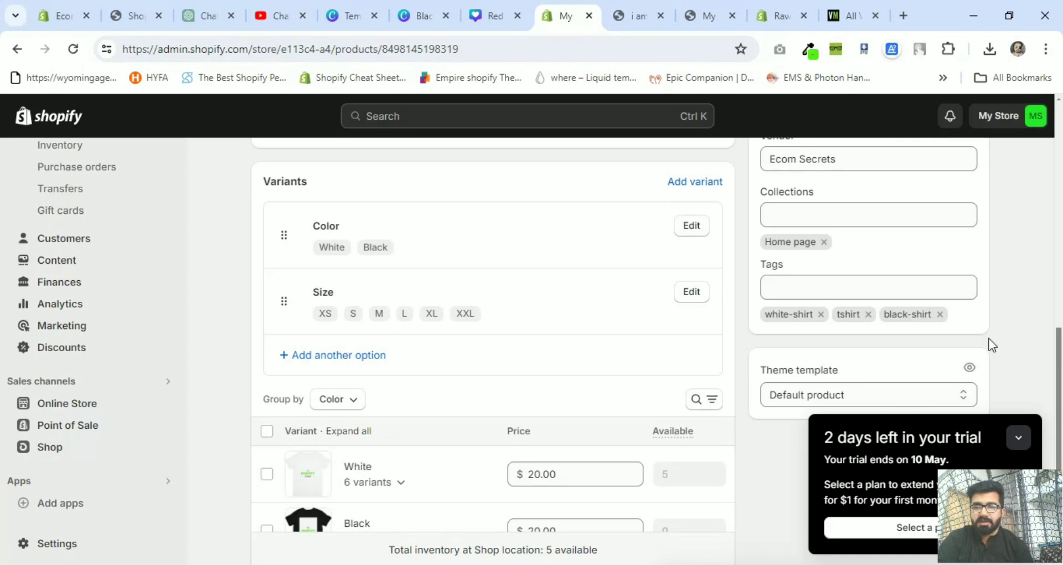
pyautogui.moveTo(1061, 355); pyautogui.dragTo(1059, 397)
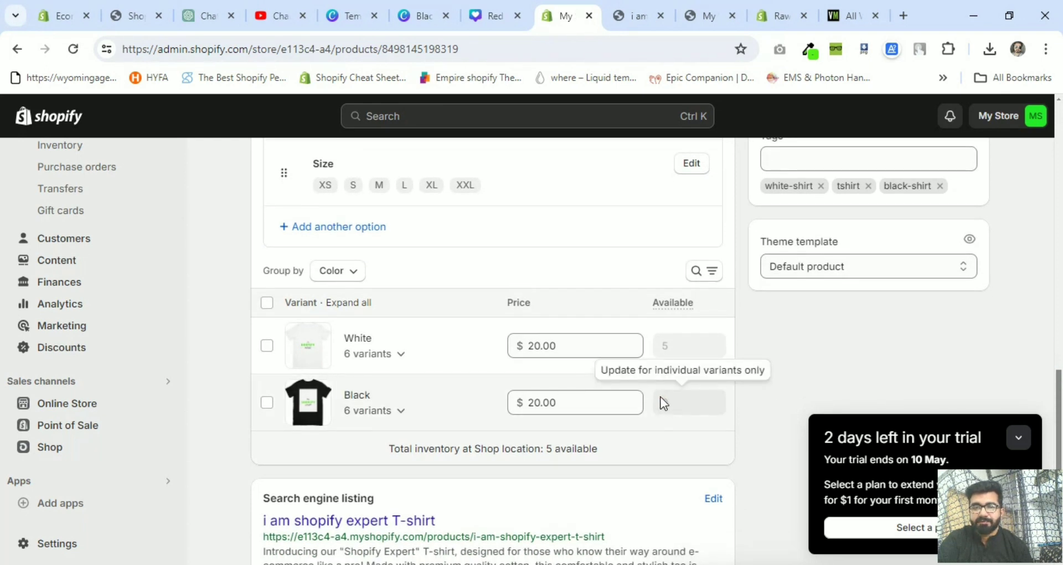
# - Group the variants by size, inspect the XS variants, and restore the grouping by color
pyautogui.click(340, 271)
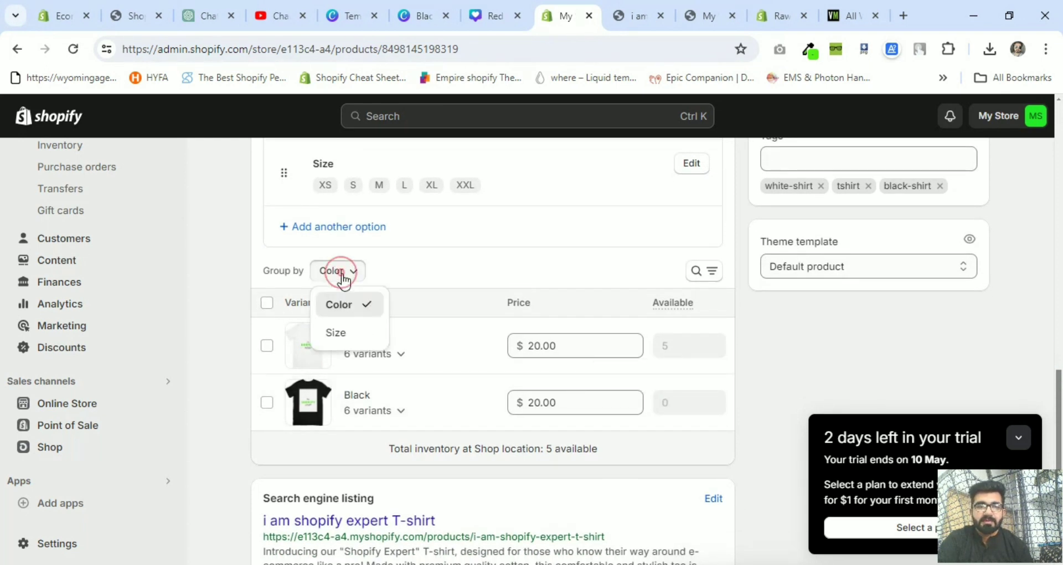
pyautogui.click(347, 333)
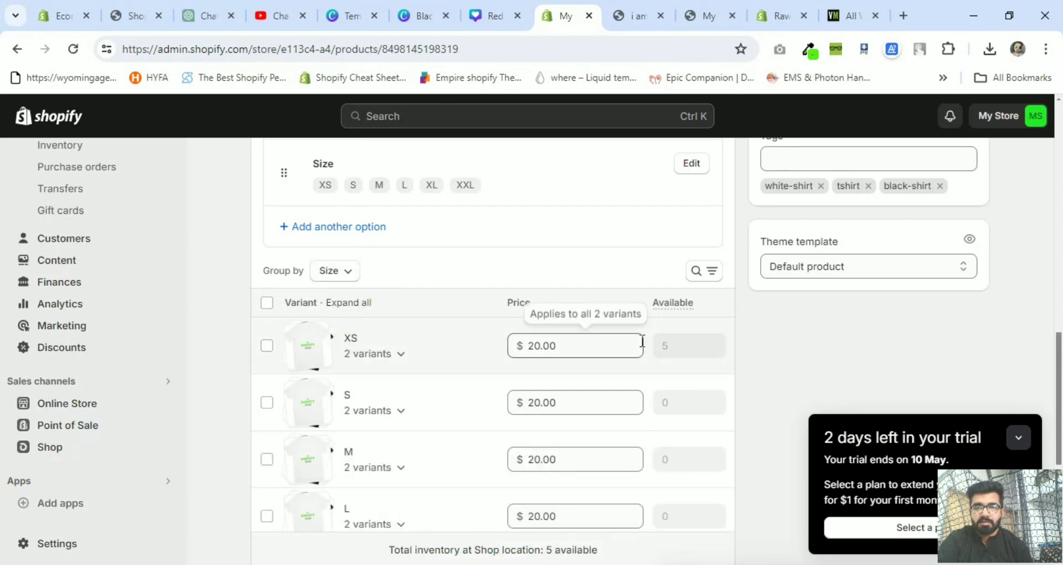
pyautogui.click(402, 356)
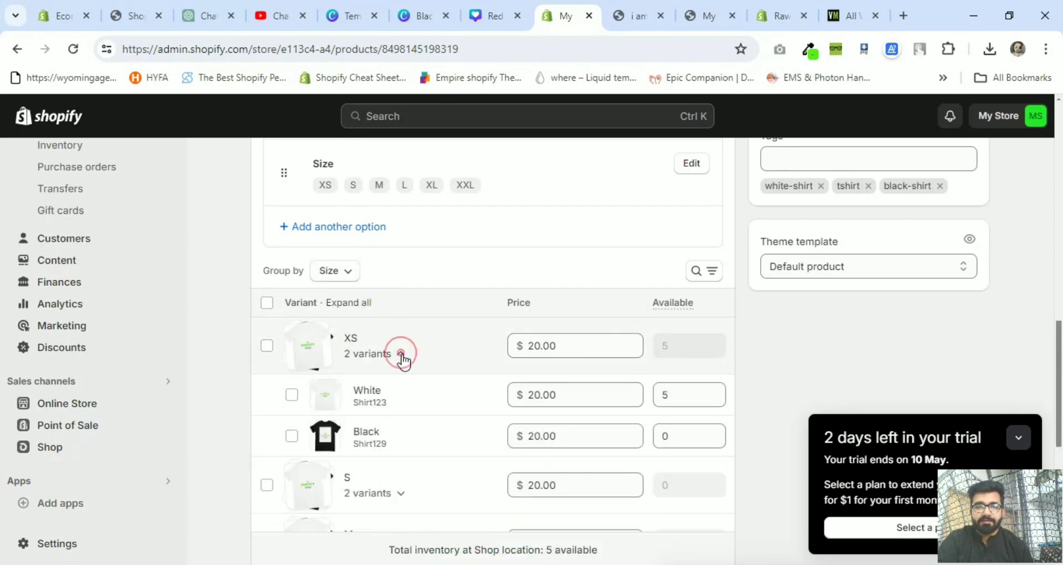
pyautogui.click(343, 280)
pyautogui.click(336, 302)
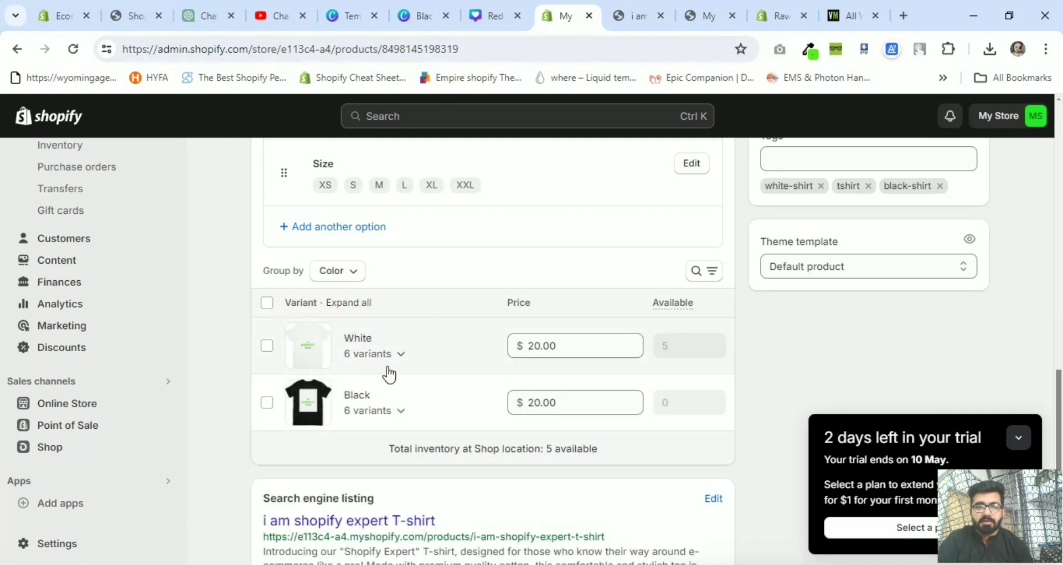
# - Expand the White variants and set the available quantity of sizes S, M and L to 5 each
pyautogui.click(403, 356)
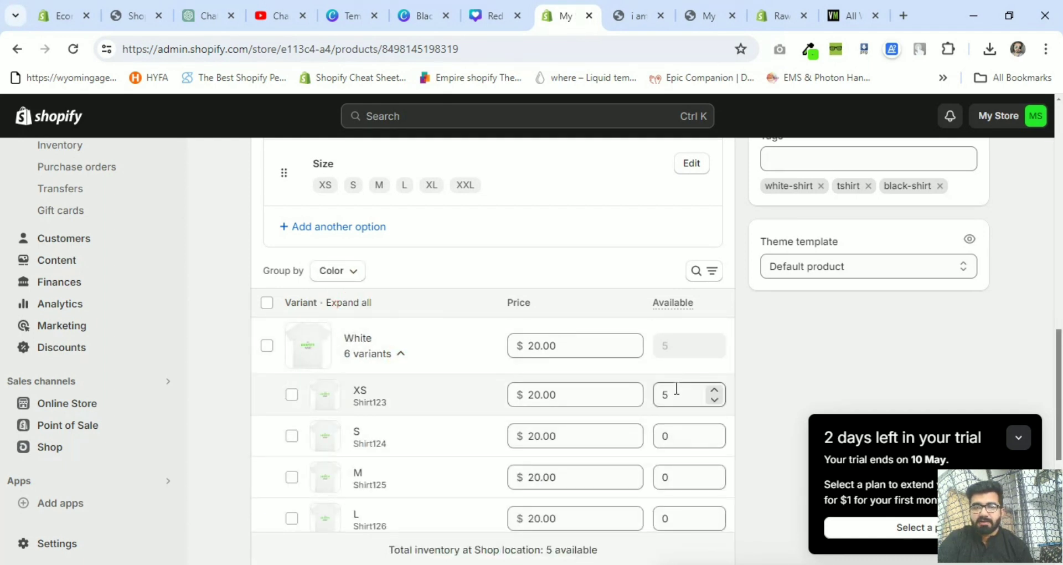
pyautogui.click(714, 431)
pyautogui.click(714, 431)
pyautogui.click(715, 431)
pyautogui.click(715, 430)
pyautogui.click(715, 431)
pyautogui.click(715, 473)
pyautogui.click(715, 472)
pyautogui.click(715, 472)
pyautogui.click(714, 472)
pyautogui.click(714, 472)
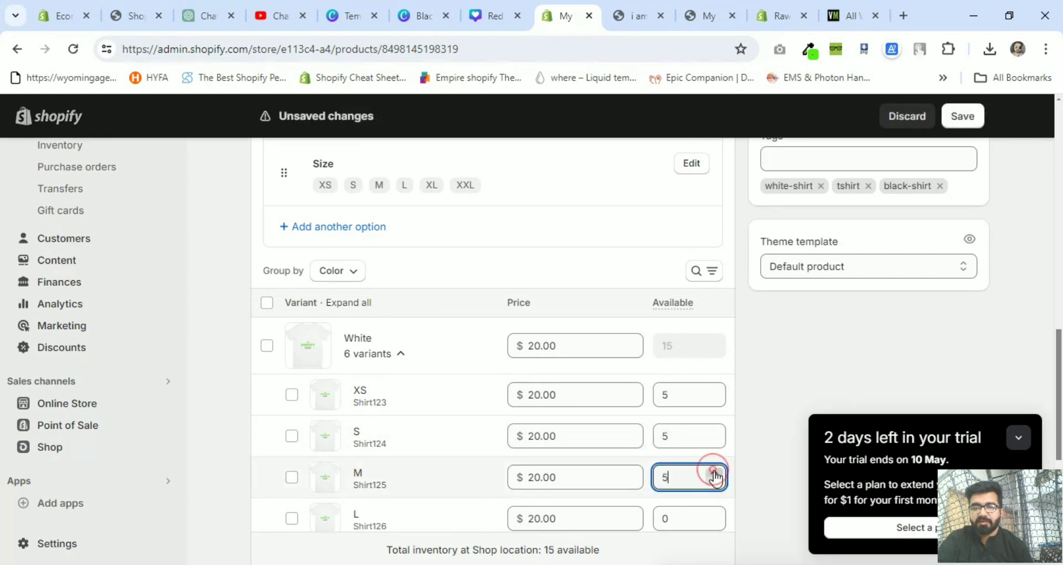
pyautogui.click(715, 513)
pyautogui.click(714, 513)
pyautogui.click(715, 513)
pyautogui.click(715, 513)
pyautogui.click(715, 514)
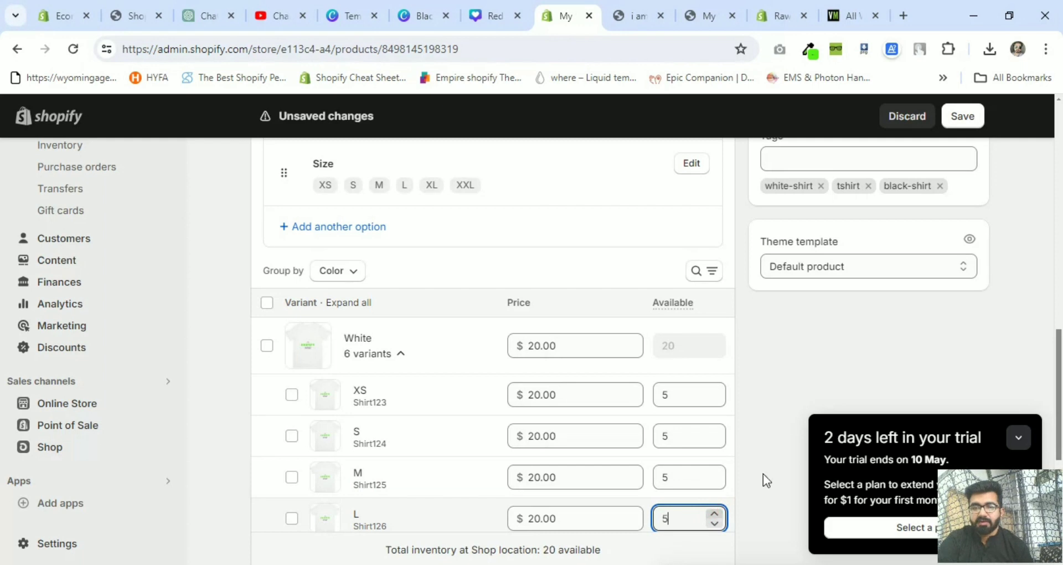
# - Set the available quantity of the White XL variant to 5 and the White XXL variant to 6
pyautogui.moveTo(1058, 343); pyautogui.dragTo(1058, 429)
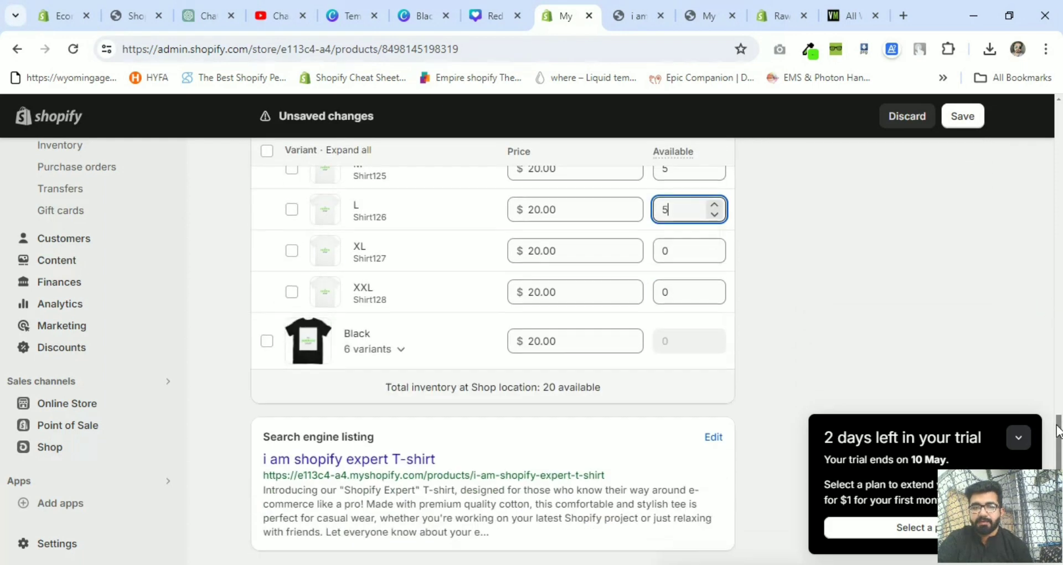
pyautogui.click(715, 246)
pyautogui.click(715, 246)
pyautogui.click(715, 246)
pyautogui.click(715, 246)
pyautogui.click(715, 246)
pyautogui.click(715, 287)
pyautogui.click(715, 287)
pyautogui.click(715, 287)
pyautogui.click(715, 287)
pyautogui.click(715, 287)
pyautogui.click(714, 287)
# - Expand the Black variants and set the available quantity of size XS to 7 and size S to 6
pyautogui.click(372, 349)
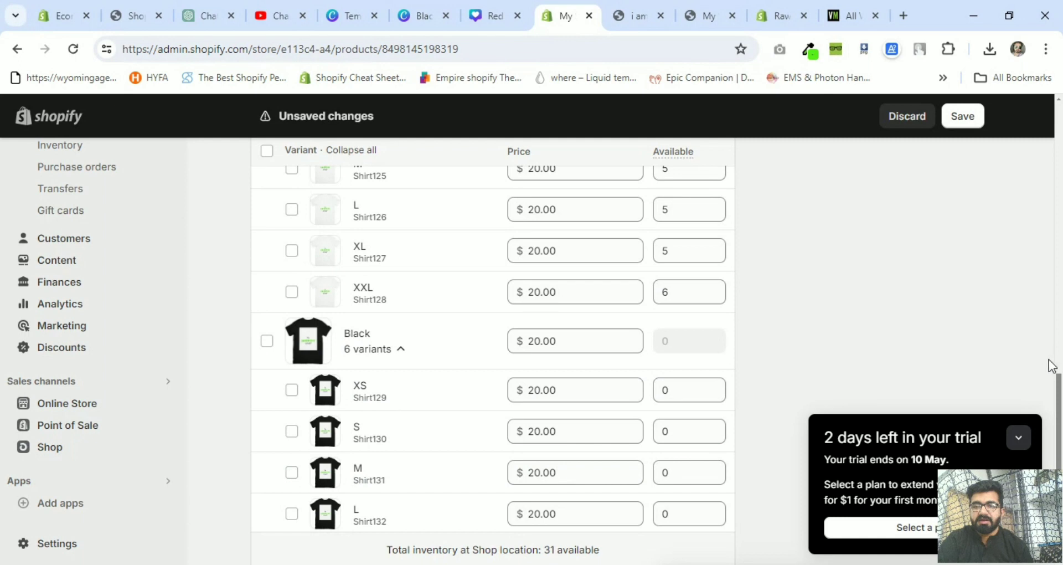
pyautogui.moveTo(1058, 388); pyautogui.dragTo(1059, 419)
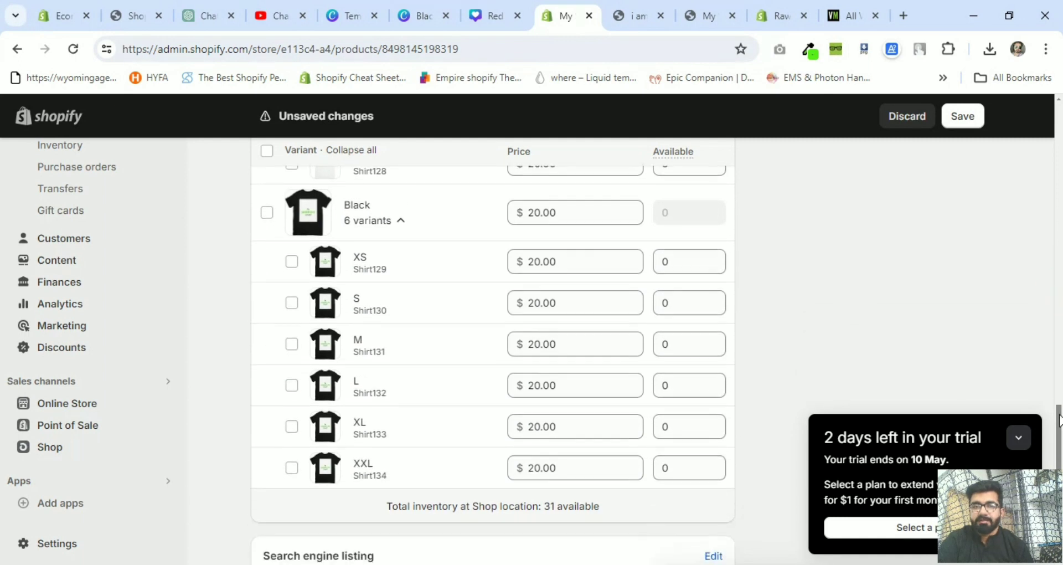
pyautogui.click(714, 263)
pyautogui.write('5')
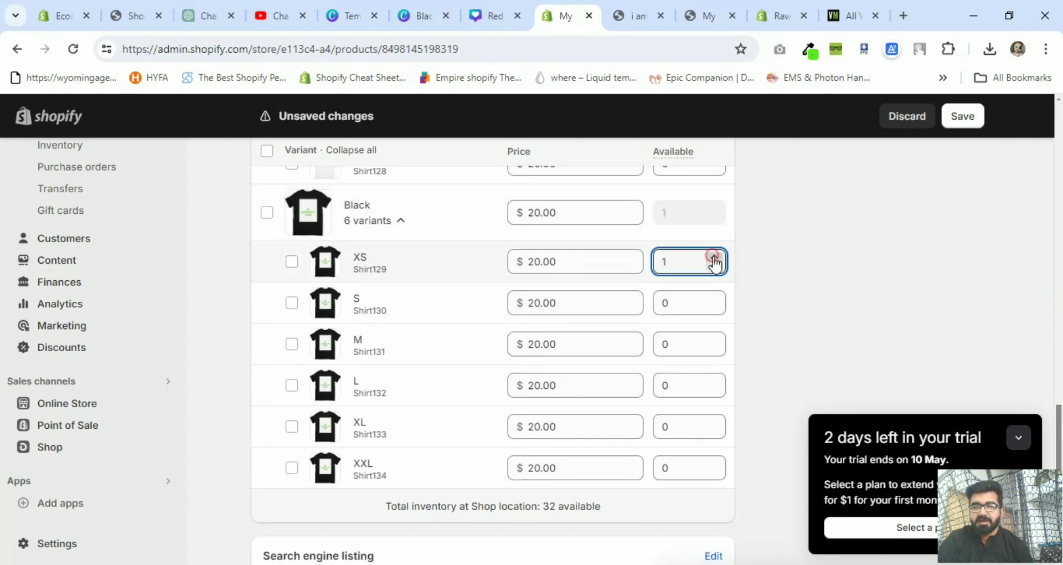
pyautogui.click(713, 258)
pyautogui.click(714, 259)
pyautogui.click(714, 299)
pyautogui.click(714, 299)
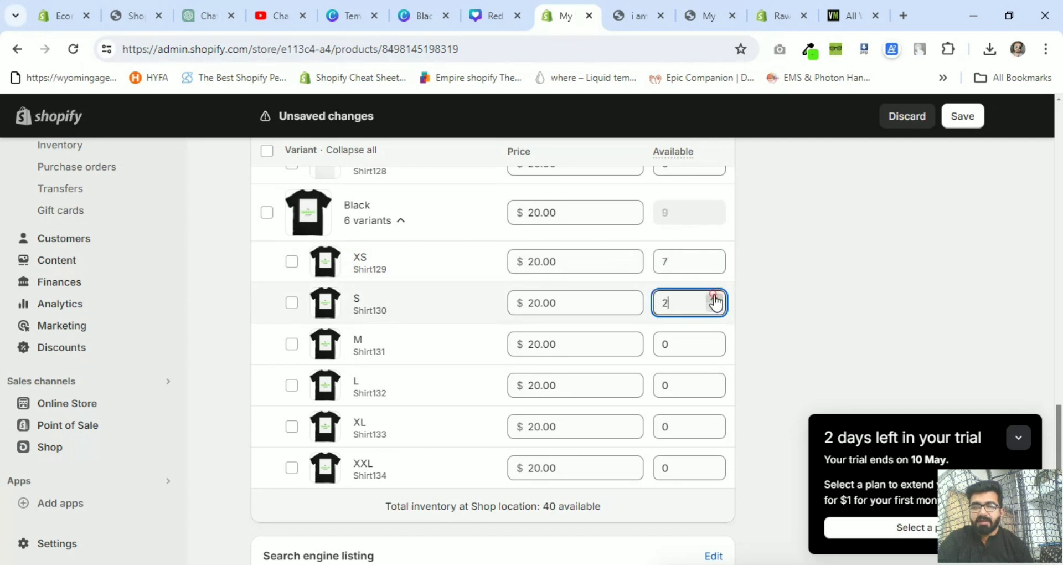
pyautogui.click(714, 299)
# - Set the available quantity of the Black M variant to 5 and the Black L variant to 6
pyautogui.click(714, 340)
pyautogui.click(714, 339)
pyautogui.click(714, 339)
pyautogui.click(714, 339)
pyautogui.click(715, 339)
pyautogui.click(714, 339)
pyautogui.click(714, 383)
pyautogui.click(715, 382)
pyautogui.click(715, 382)
# - Set the available quantity of Black XL to 5 and Black XXL to 6, and save the product
pyautogui.click(714, 423)
pyautogui.click(714, 423)
pyautogui.click(714, 423)
pyautogui.click(715, 423)
pyautogui.click(714, 423)
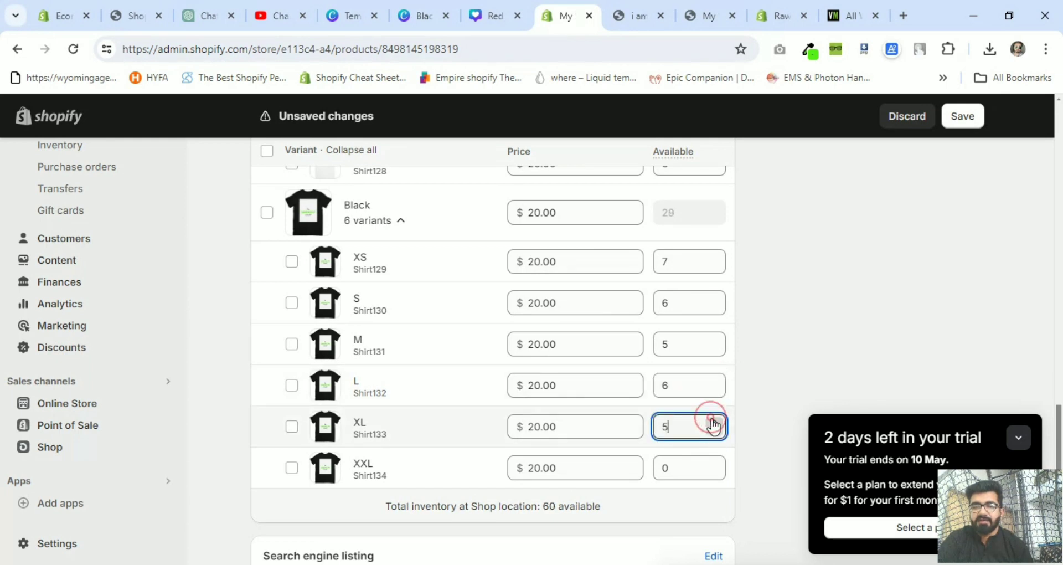
pyautogui.click(715, 464)
pyautogui.click(714, 464)
pyautogui.click(714, 464)
pyautogui.click(715, 464)
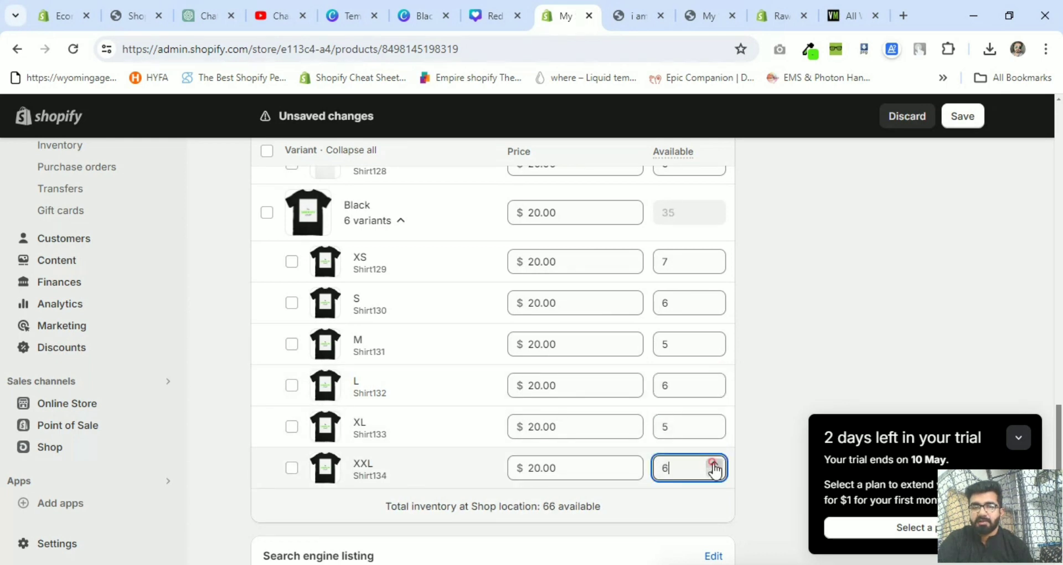
pyautogui.click(964, 119)
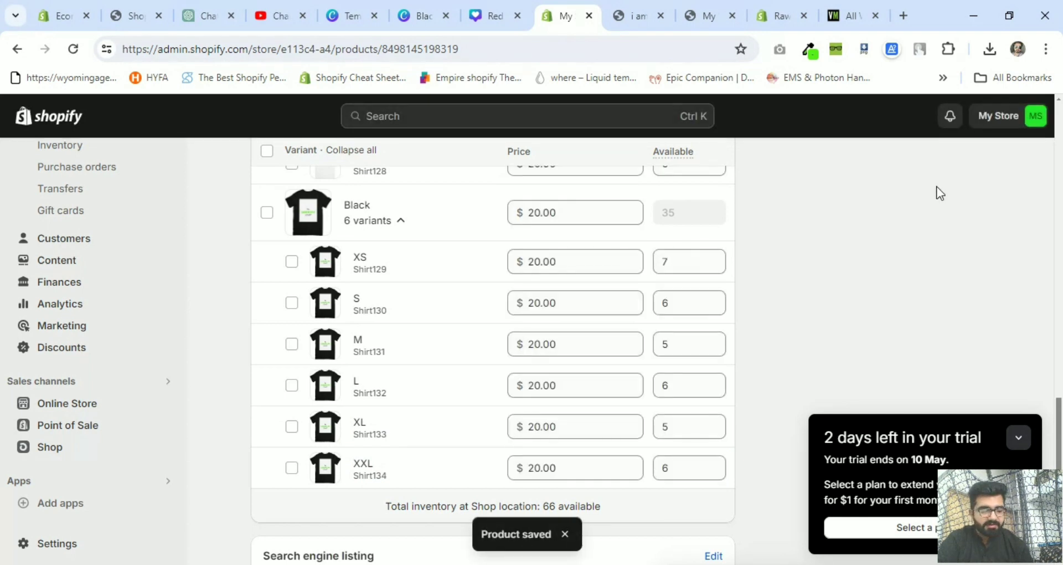
# - Reload the storefront product page and check the Black and White color variants with the updated stock
pyautogui.click(621, 15)
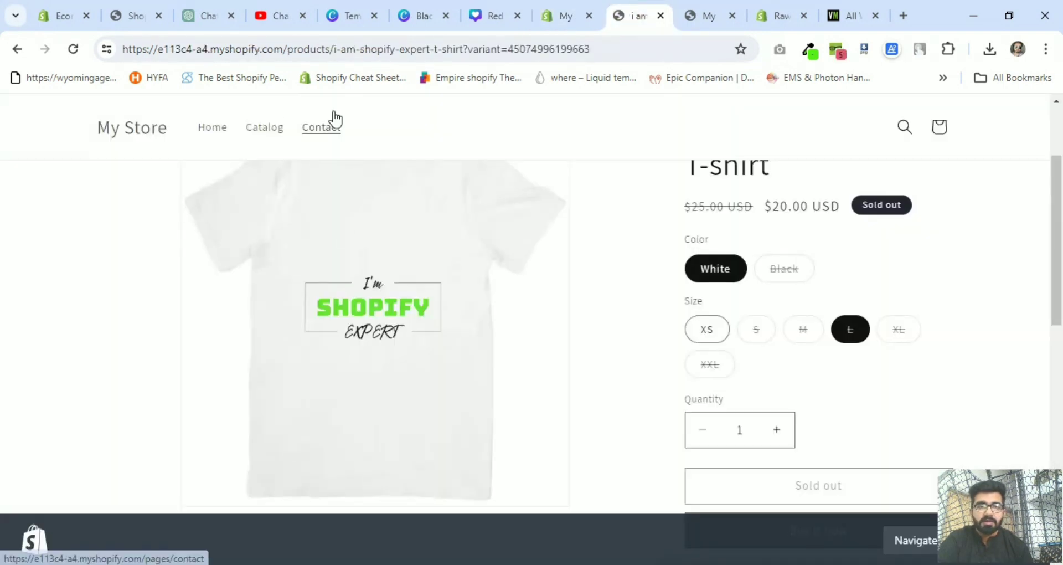
pyautogui.click(73, 49)
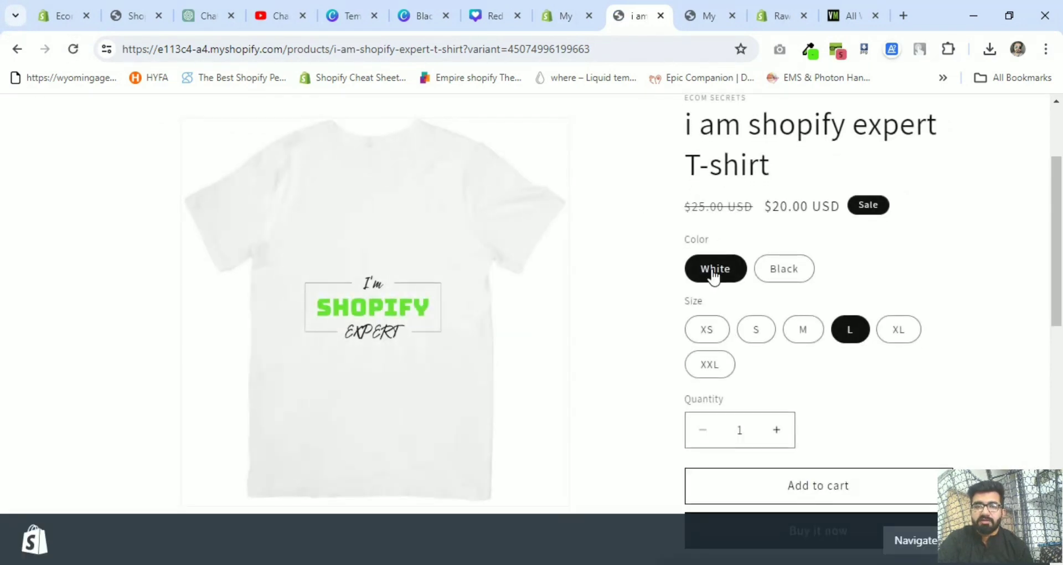
pyautogui.click(784, 270)
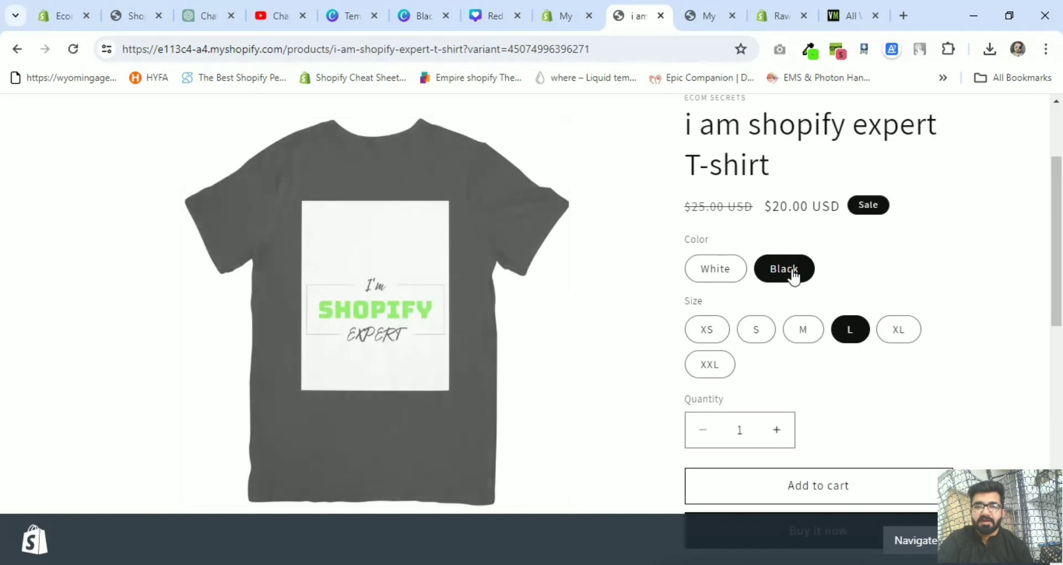
pyautogui.click(719, 272)
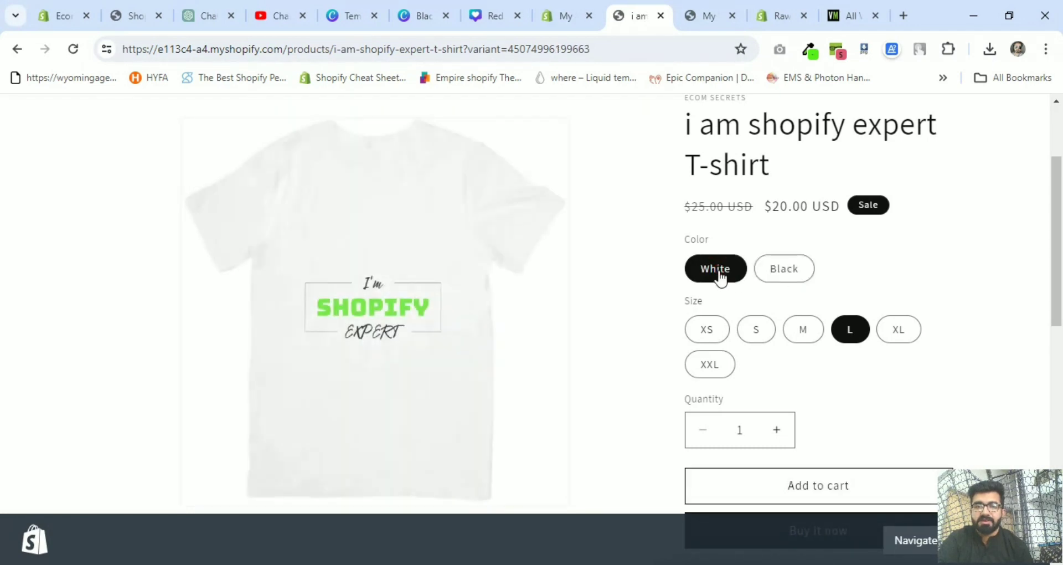
# - Check the White XS variant on the storefront product page, and add one White T-shirt in size S to the cart
pyautogui.click(710, 331)
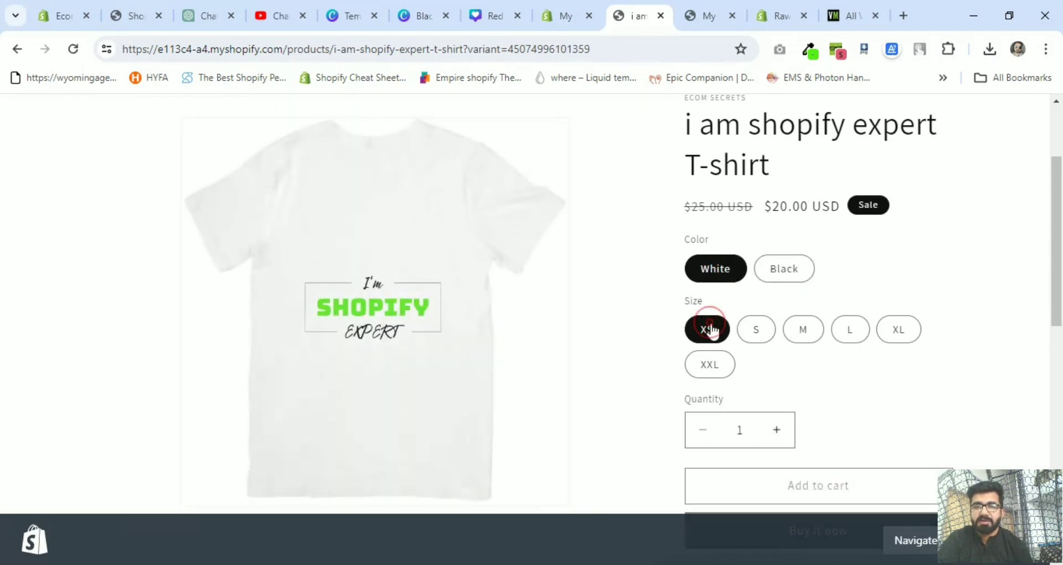
pyautogui.click(762, 334)
pyautogui.click(805, 493)
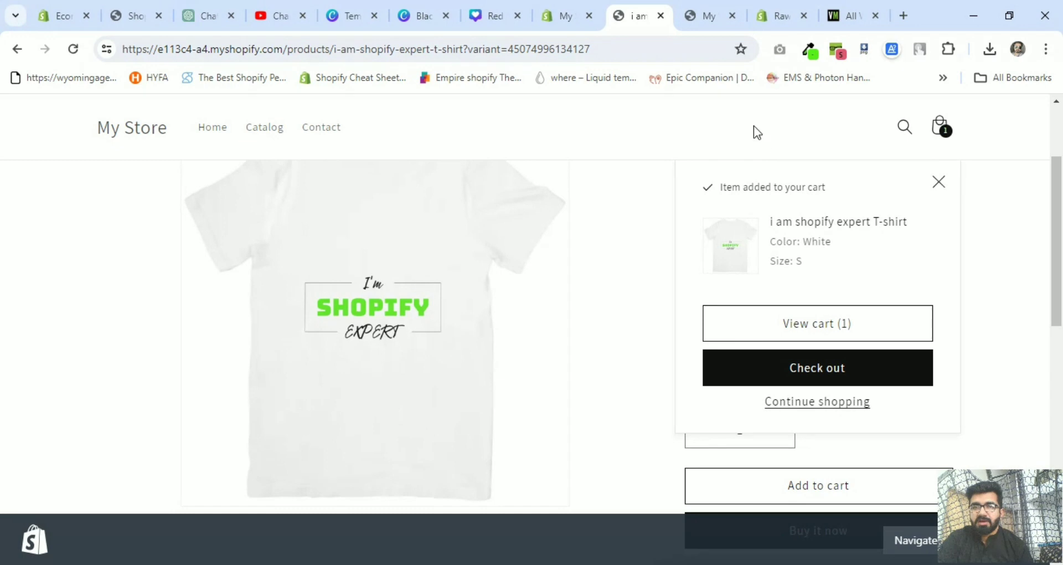
# - Switch to the Shopify admin and return from the T-shirt's product page to the full product list
pyautogui.click(569, 13)
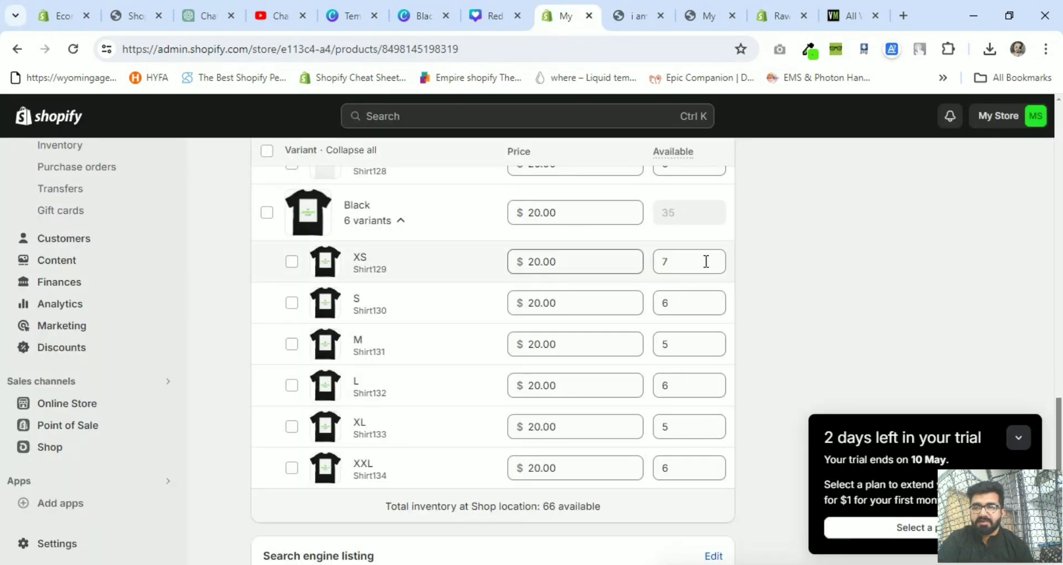
pyautogui.moveTo(1058, 421); pyautogui.dragTo(1060, 102)
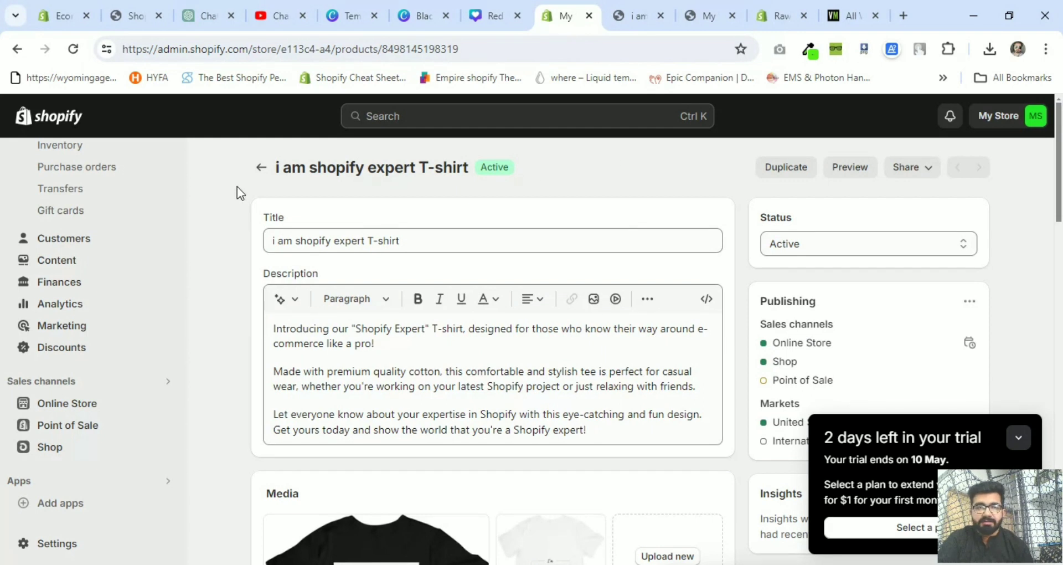
pyautogui.click(260, 168)
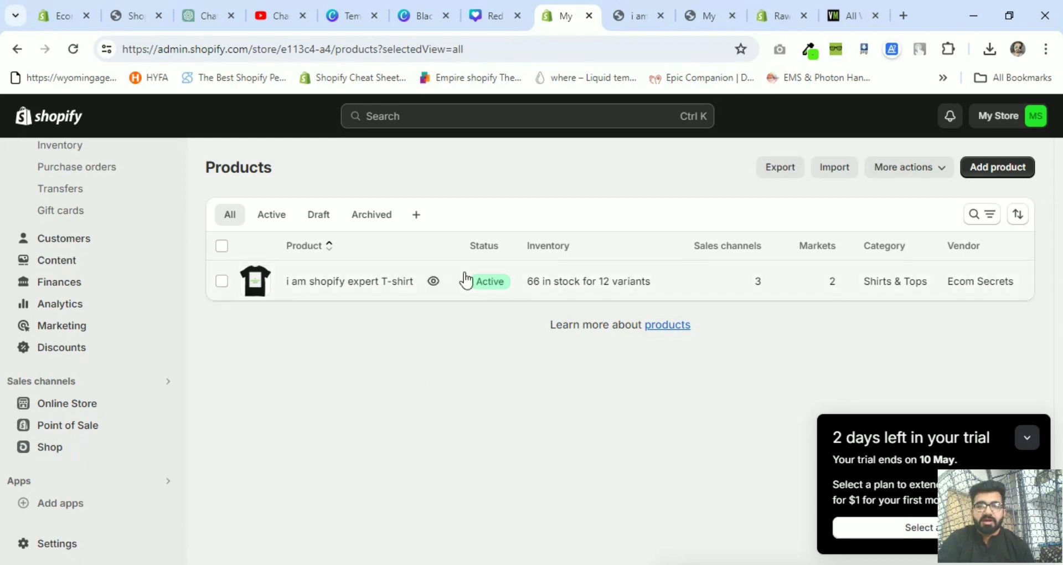
pyautogui.doubleClick(1056, 187)
pyautogui.click(385, 183)
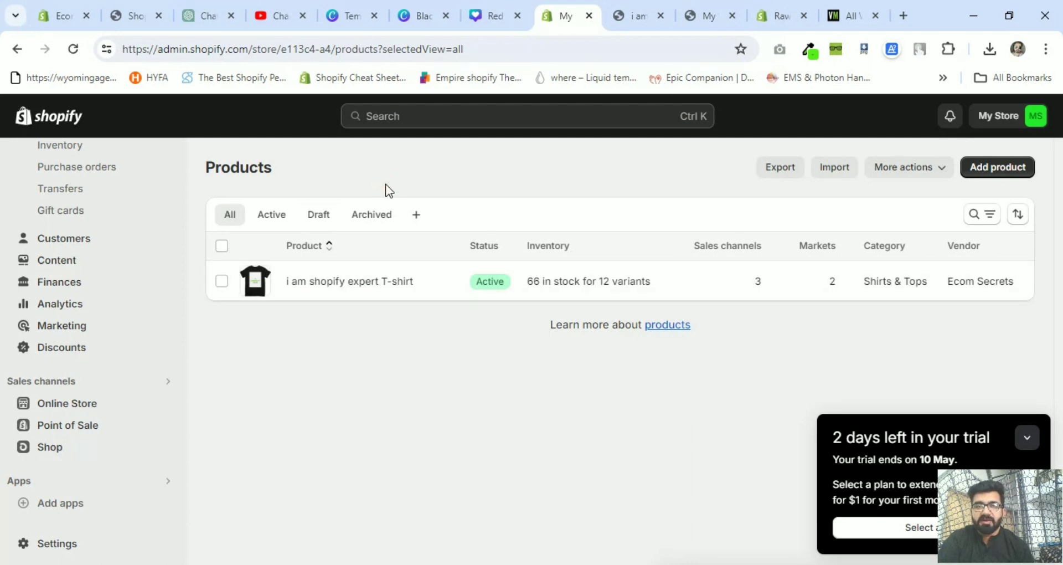